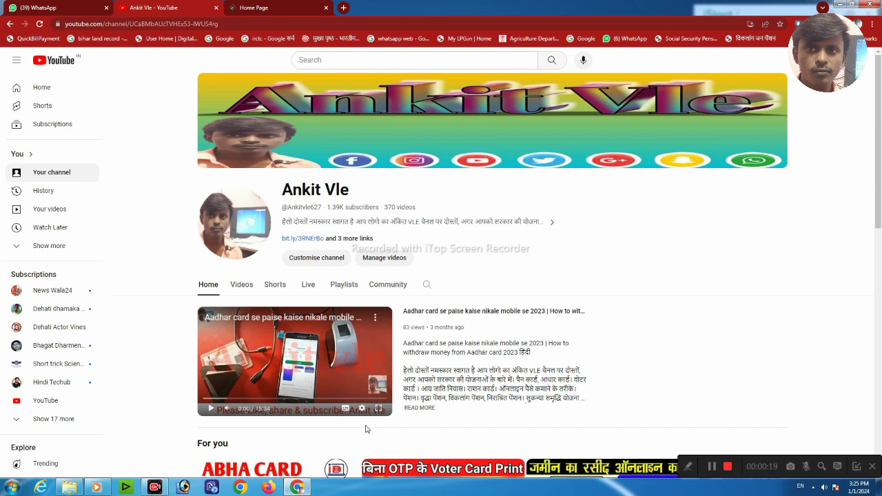
Step: Minimize the browser and refresh the desktop repeatedly from its right-click menu
scroll(418, 315, down, 2)
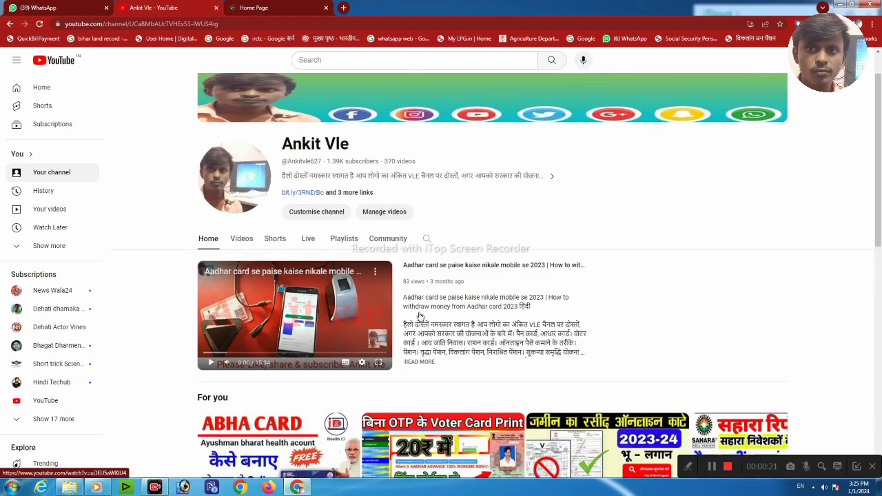
scroll(418, 315, down, 3)
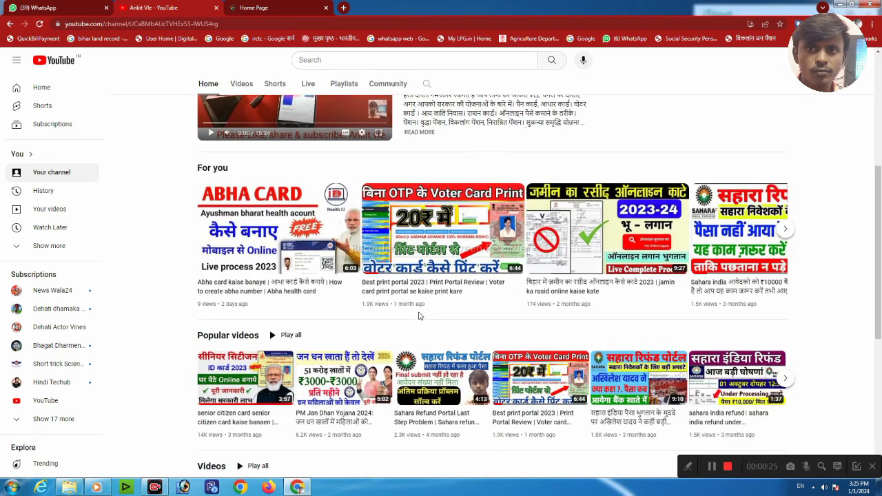
scroll(419, 315, down, 4)
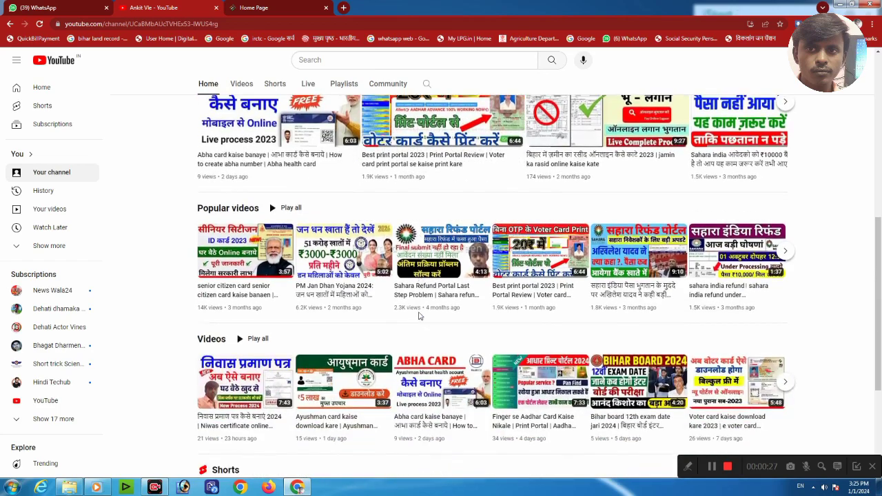
scroll(420, 317, up, 1)
scroll(420, 316, up, 3)
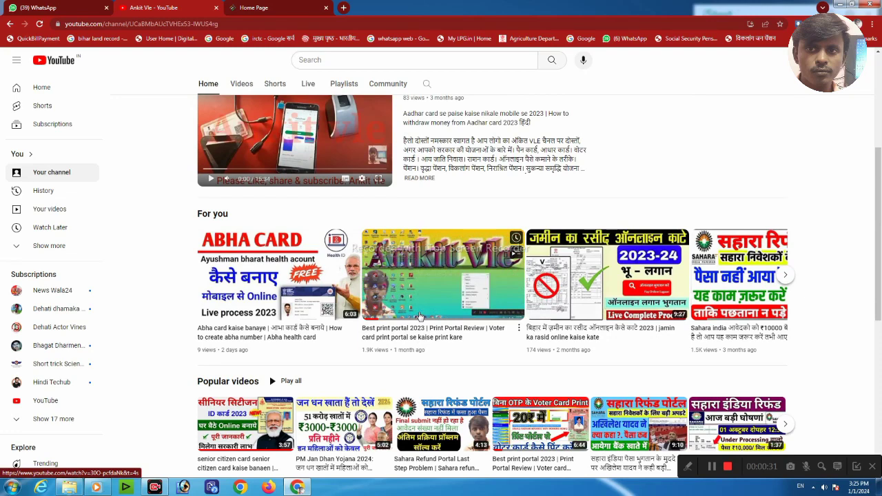
scroll(418, 316, up, 1)
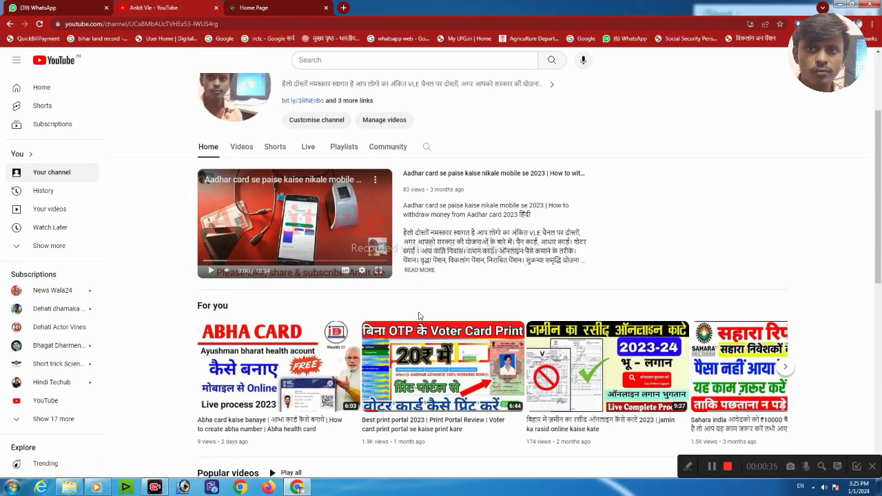
scroll(419, 316, up, 1)
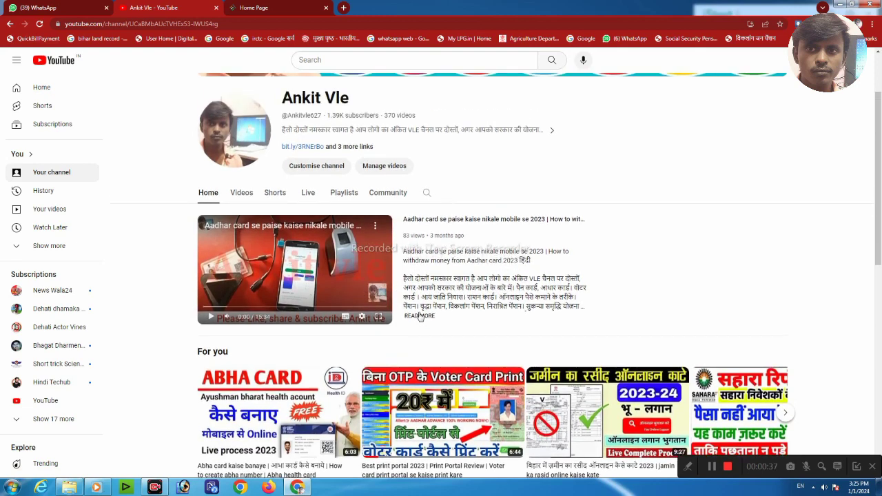
scroll(419, 316, up, 1)
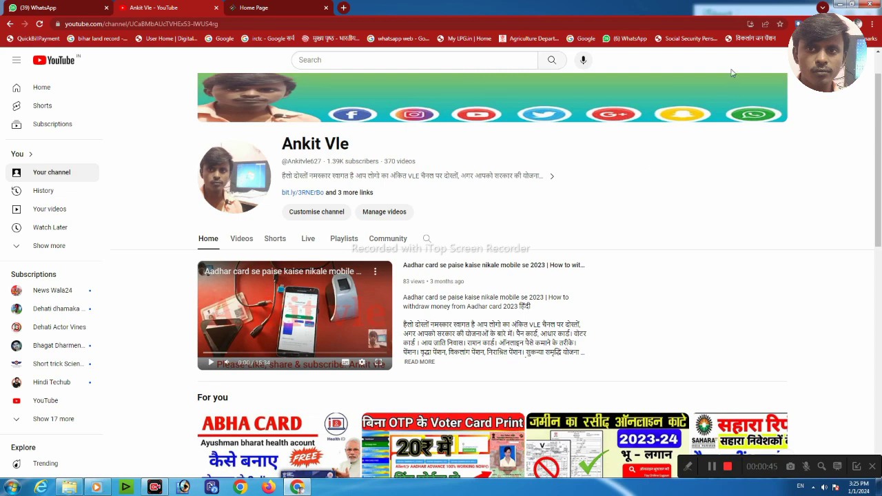
click(839, 6)
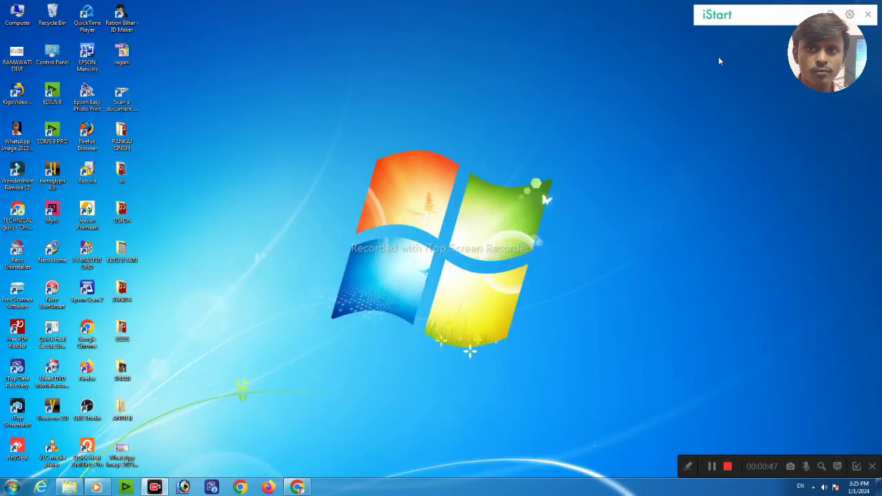
right_click(586, 79)
click(591, 104)
right_click(591, 99)
click(608, 126)
right_click(605, 121)
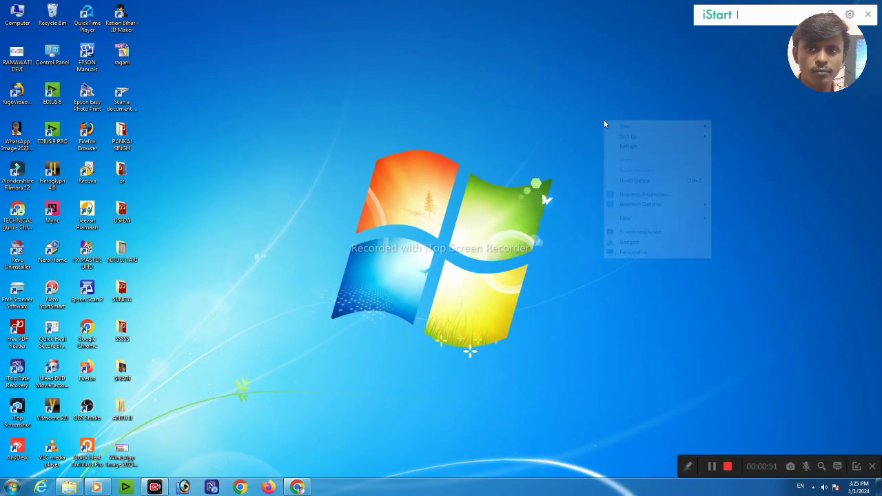
click(617, 146)
right_click(606, 138)
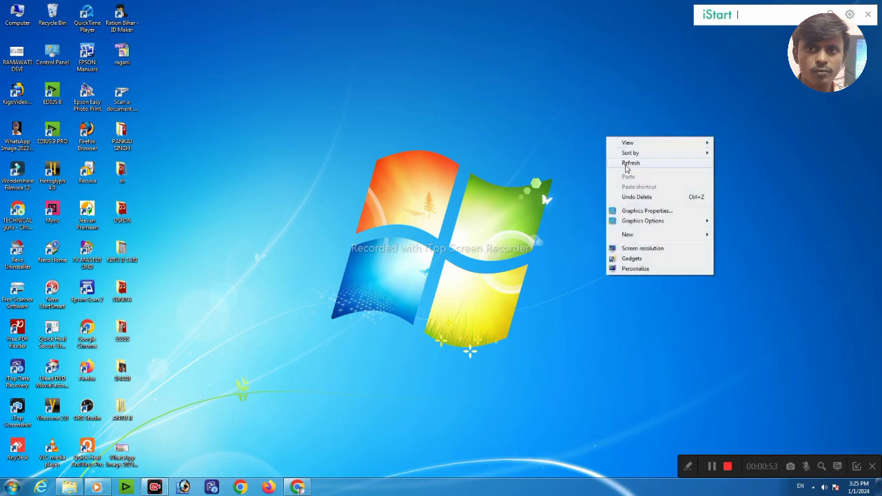
click(620, 163)
right_click(616, 155)
click(632, 180)
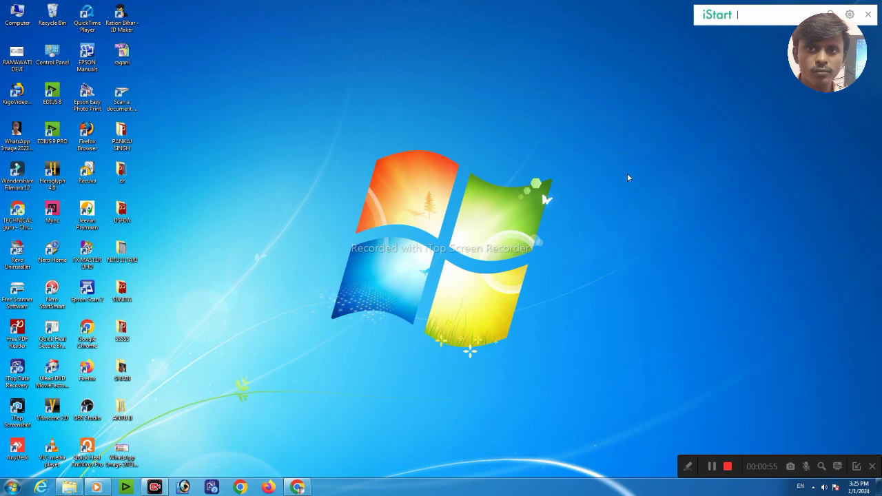
right_click(622, 167)
click(636, 194)
right_click(630, 176)
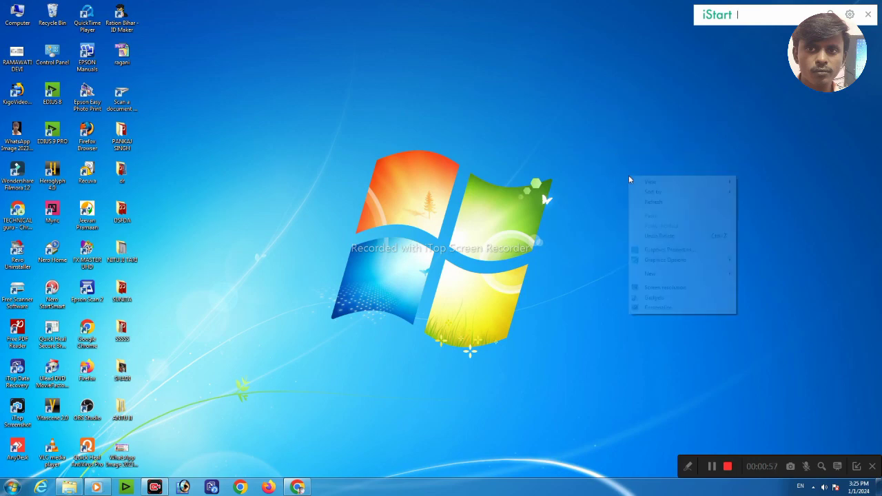
click(640, 202)
right_click(627, 184)
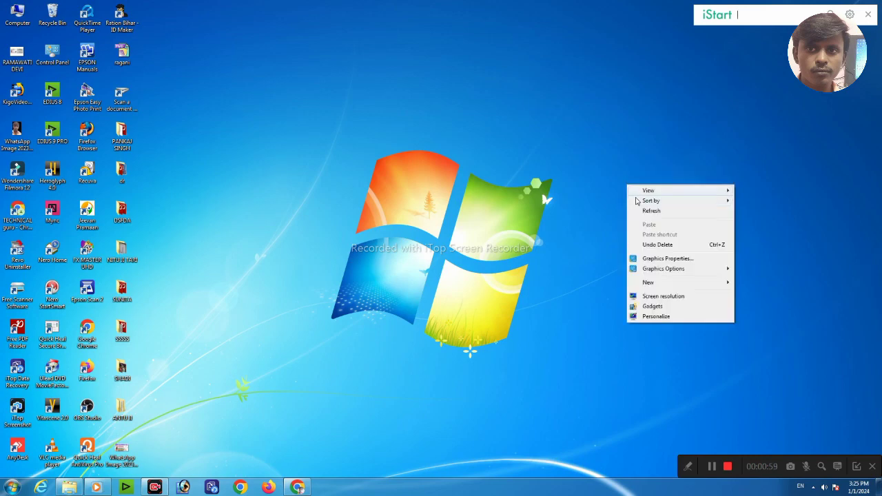
click(641, 211)
right_click(627, 191)
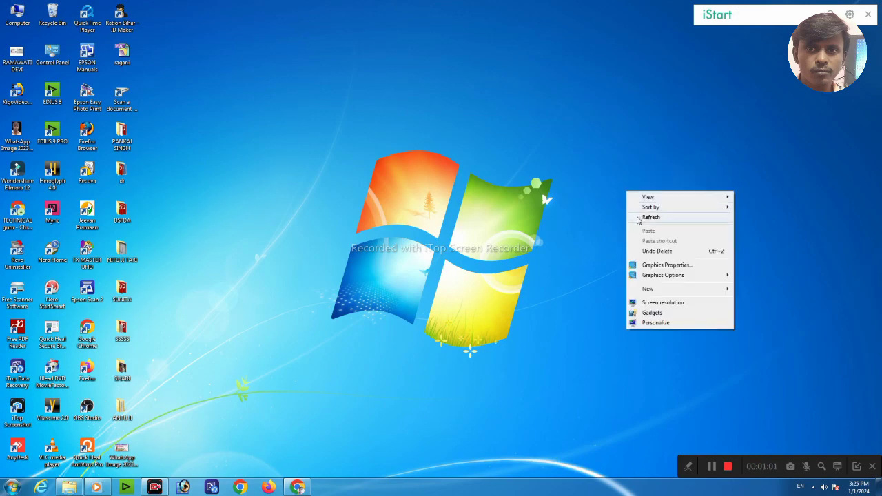
click(637, 215)
right_click(619, 196)
click(627, 221)
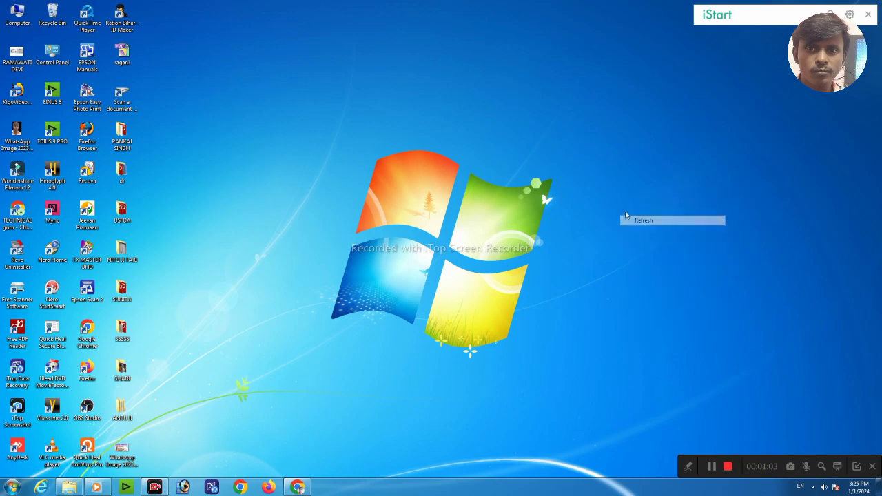
right_click(619, 200)
click(641, 227)
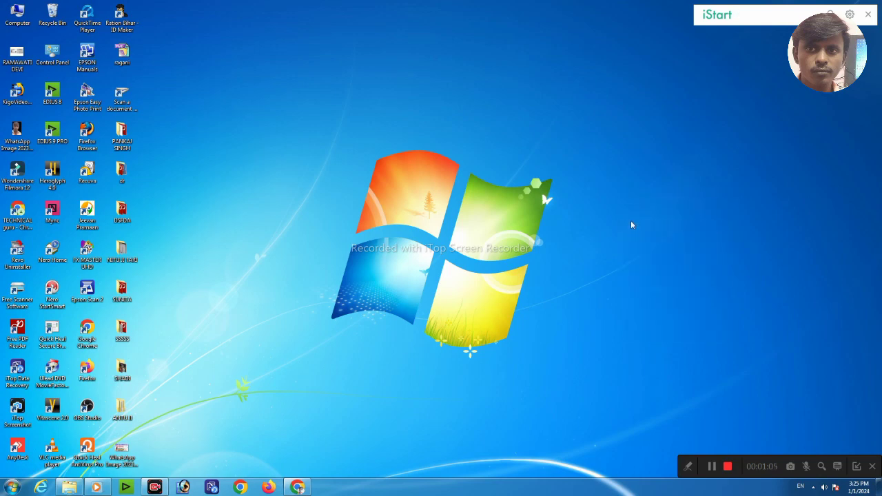
right_click(583, 184)
click(604, 212)
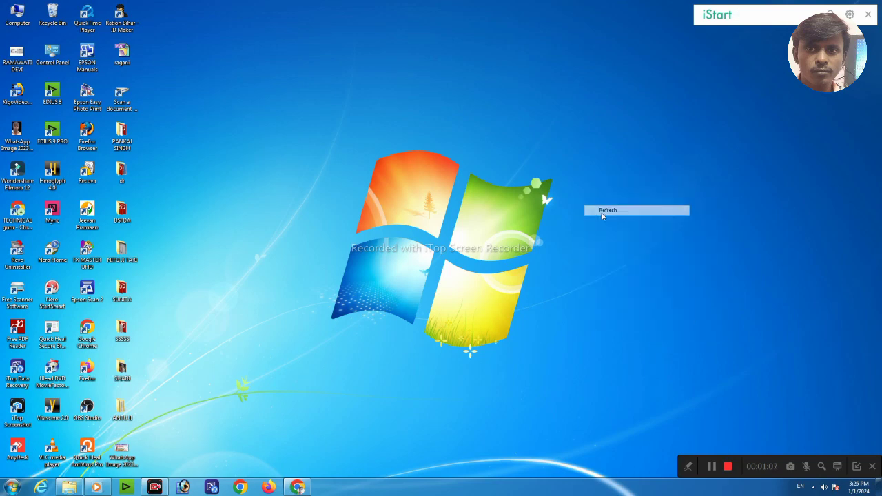
right_click(579, 188)
click(594, 214)
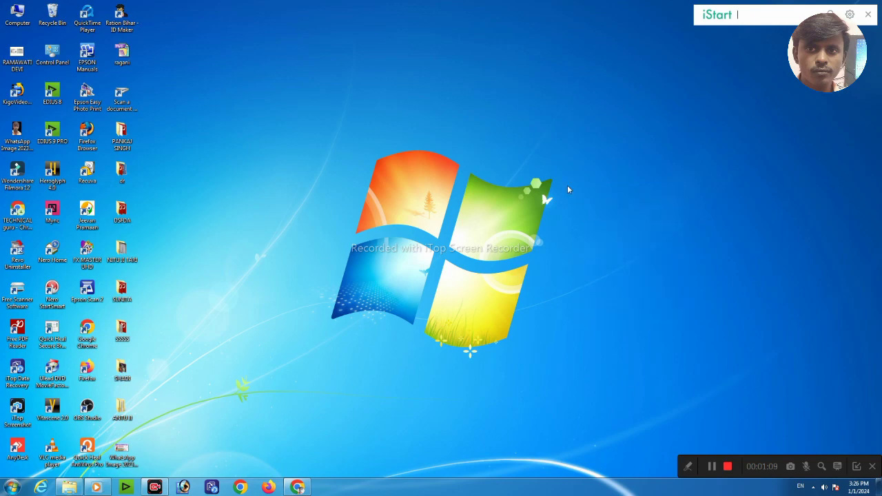
right_click(567, 185)
click(584, 212)
Step: Restore the browser to the YouTube channel page and scroll through it
click(344, 456)
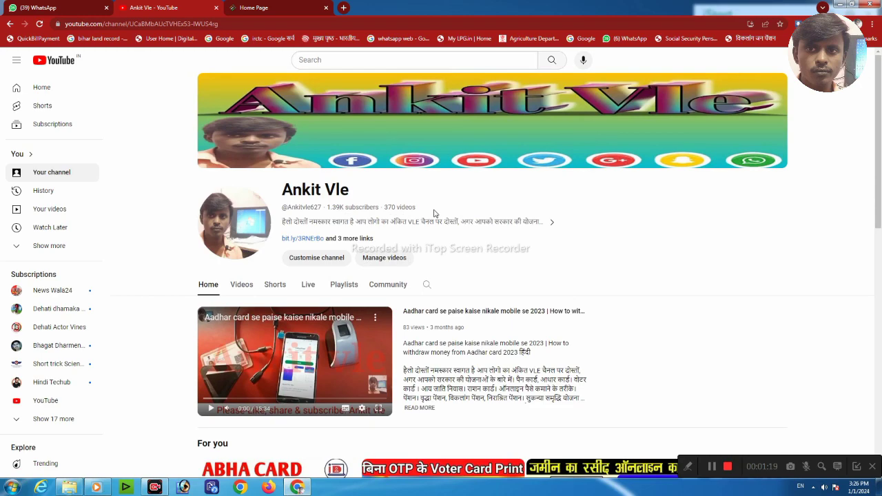
scroll(441, 238, down, 4)
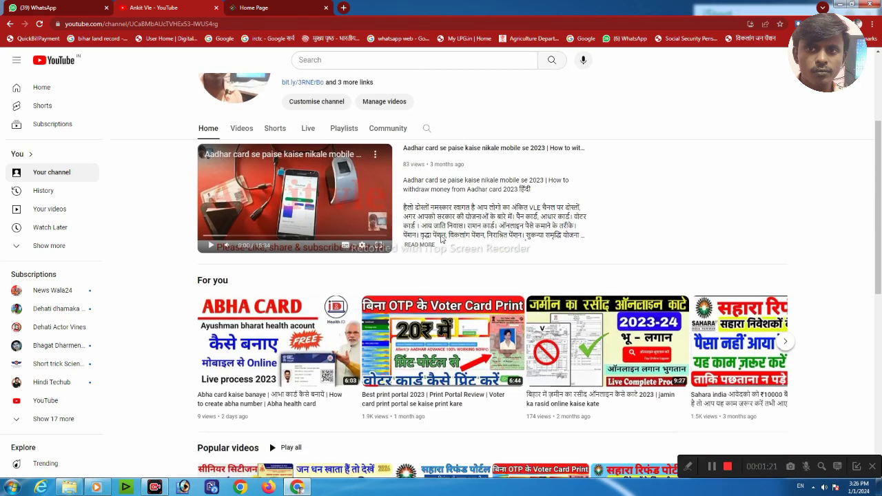
scroll(441, 239, down, 1)
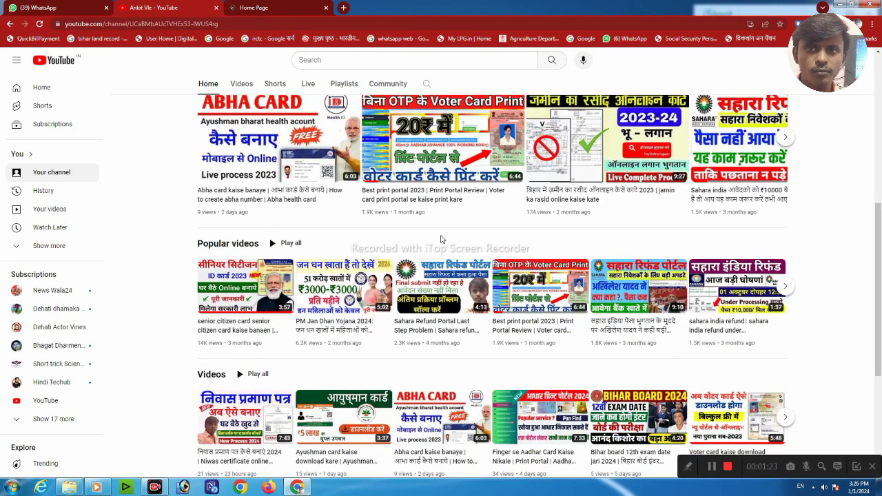
scroll(441, 239, up, 2)
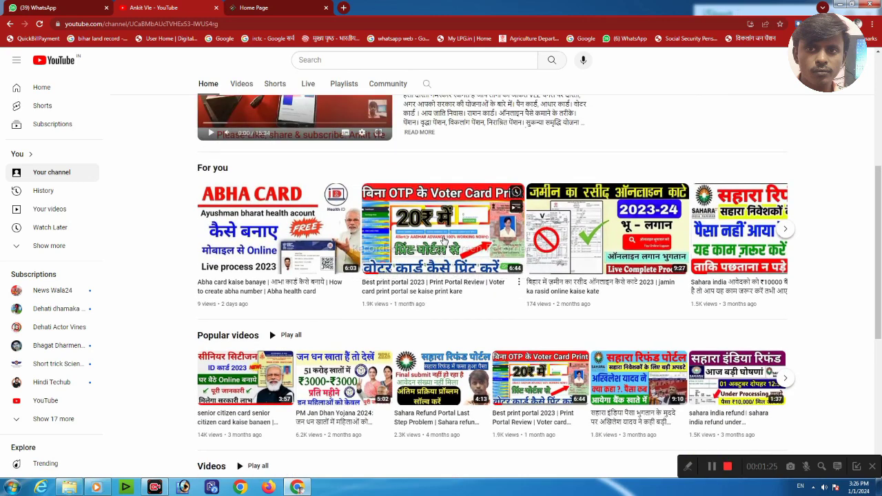
scroll(445, 240, up, 3)
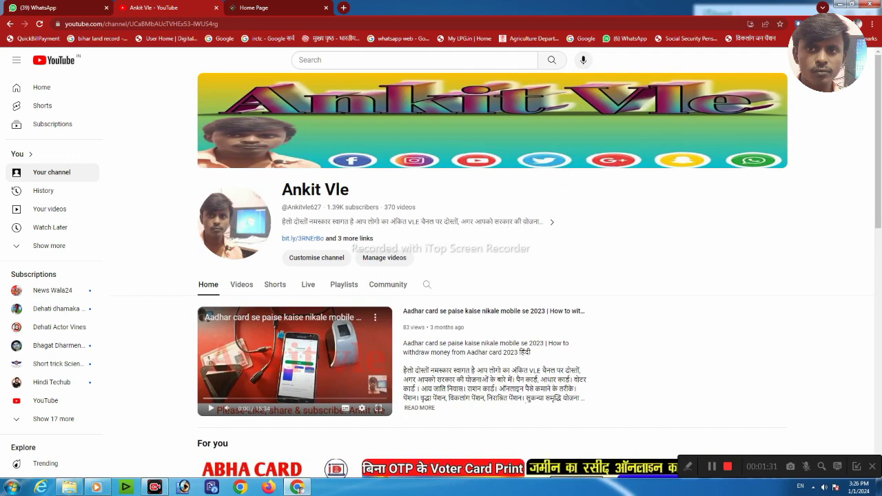
Step: Return to the Voters' Service Portal home page and start a Form 8 application
click(274, 6)
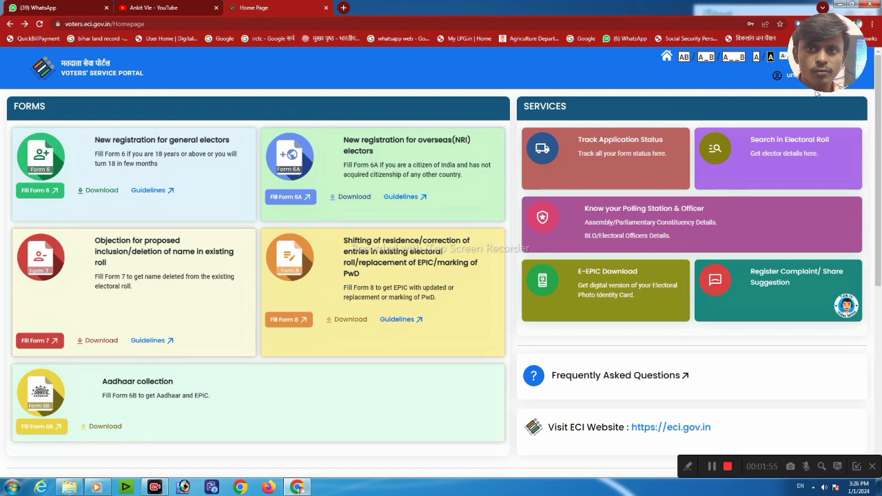
click(793, 76)
click(294, 321)
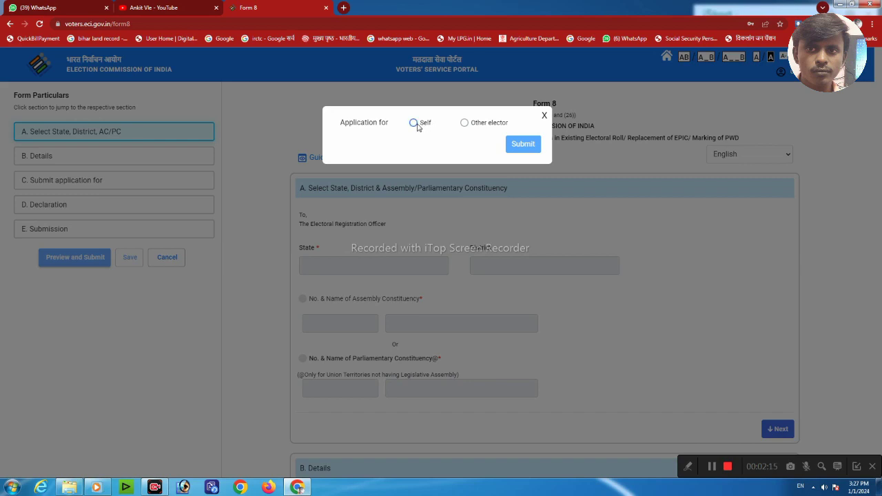
Step: Choose Other elector, enter the elector's EPIC number and submit the search
click(464, 123)
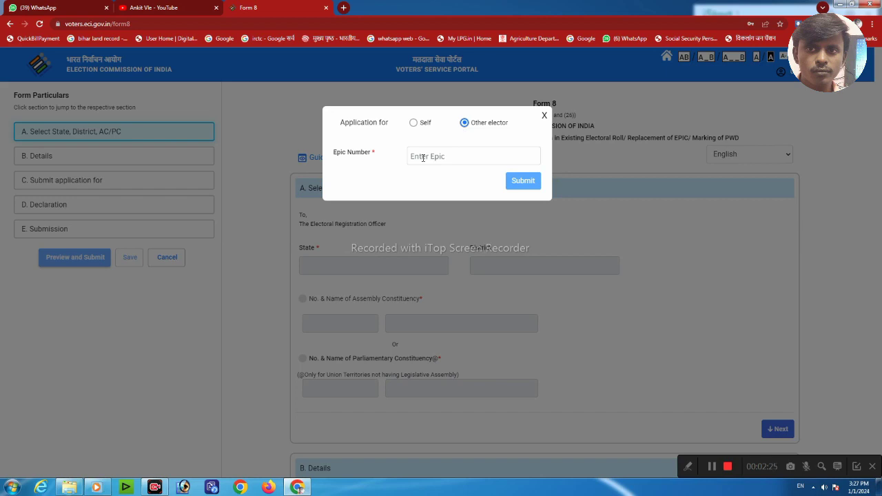
click(423, 160)
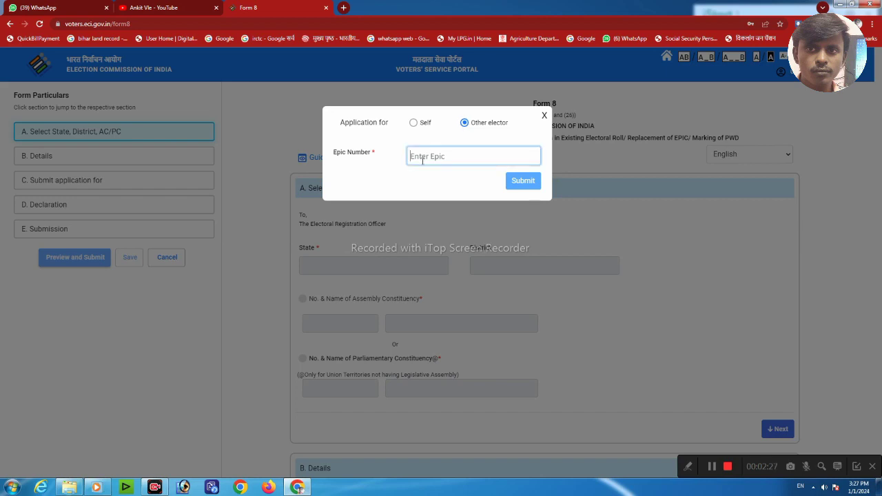
text(U)
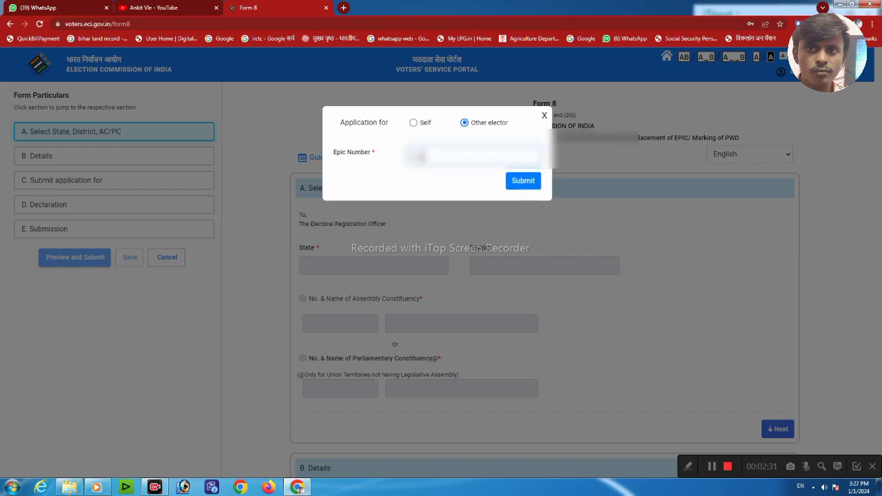
text(BF1234)
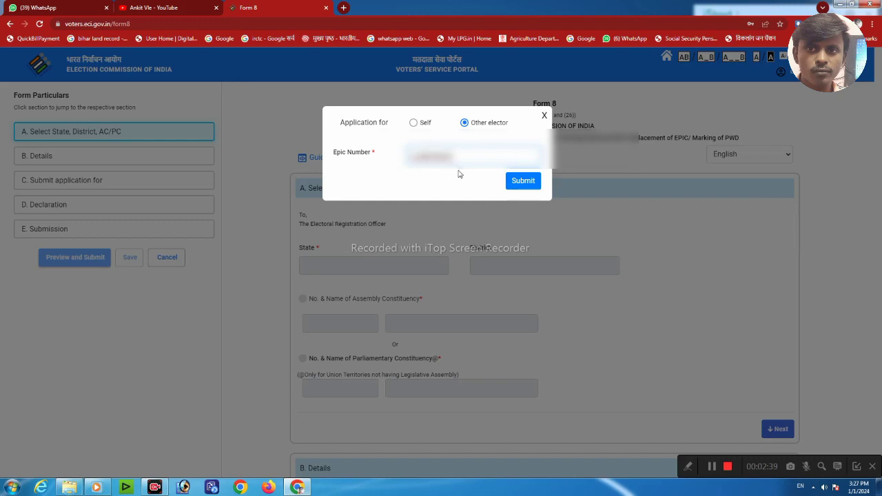
click(523, 182)
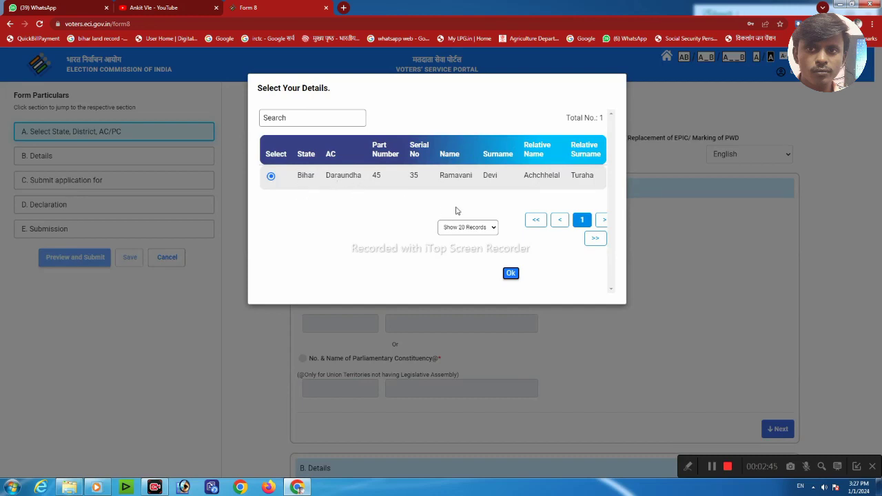
Step: Confirm the Bihar elector record and choose Correction of Entries in Existing Electoral Roll
click(511, 275)
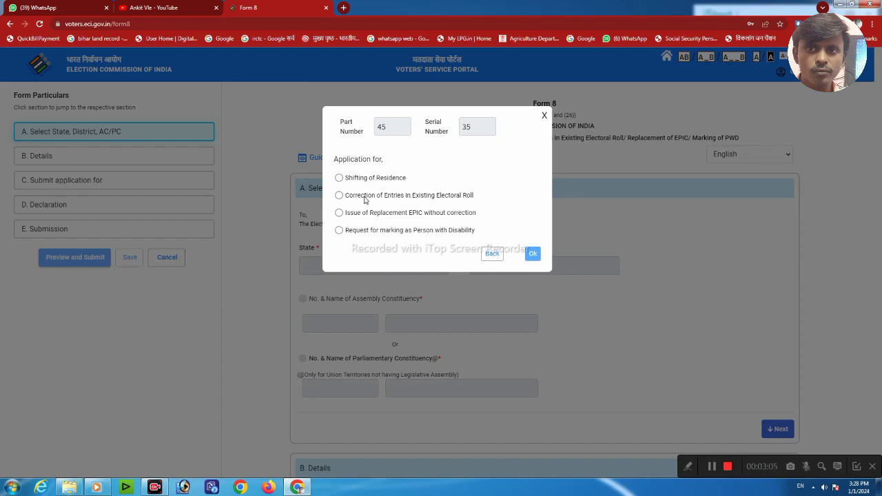
click(340, 195)
click(534, 257)
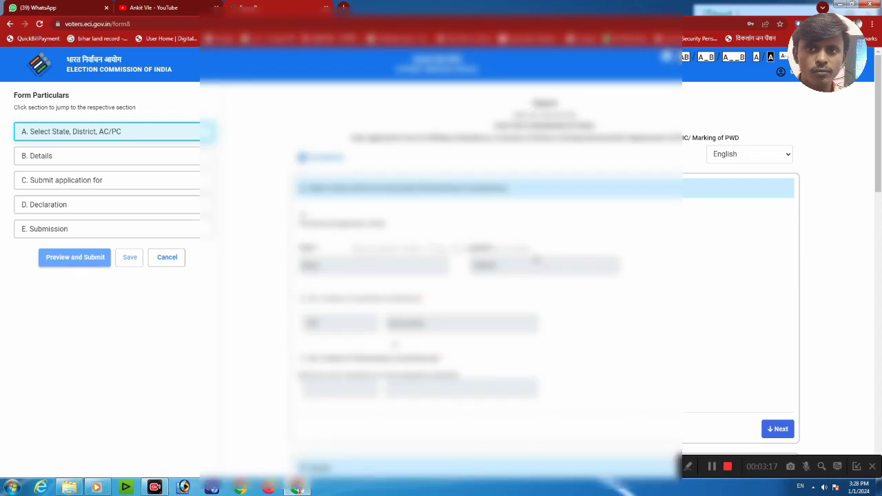
Step: Scroll down Form 8 past section A to the Aadhaar, mobile and email options
scroll(534, 257, down, 1)
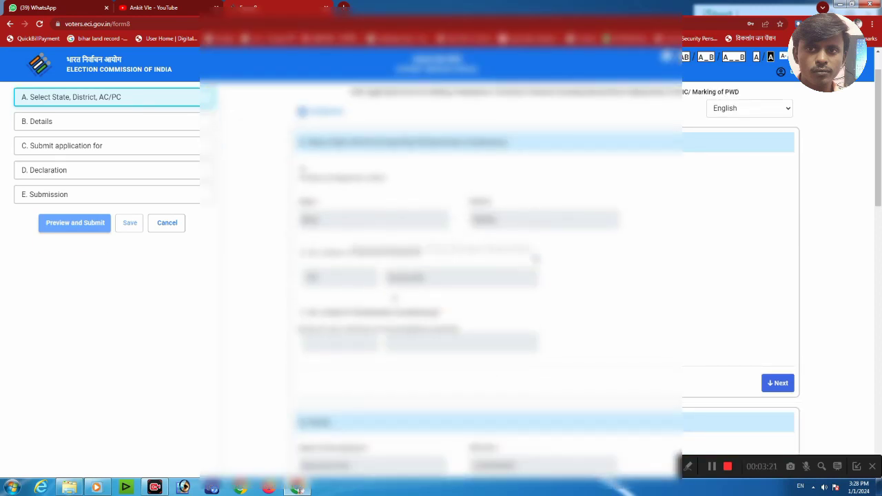
scroll(535, 257, down, 5)
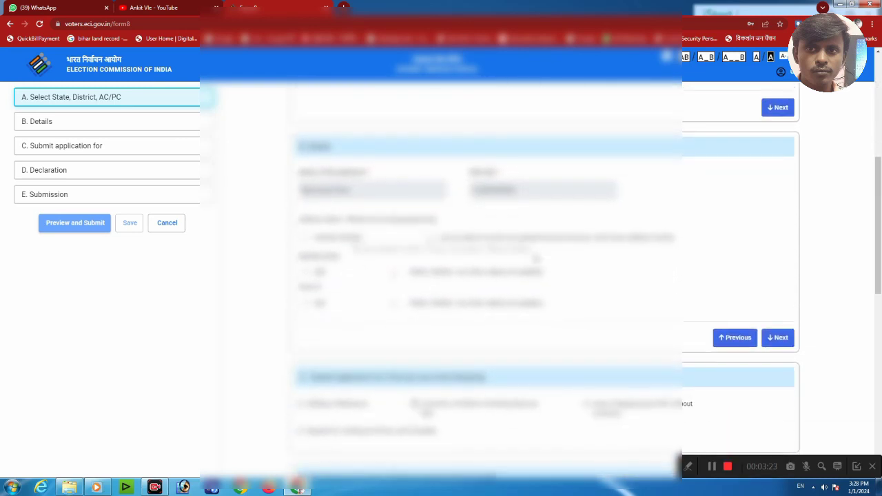
scroll(536, 258, down, 3)
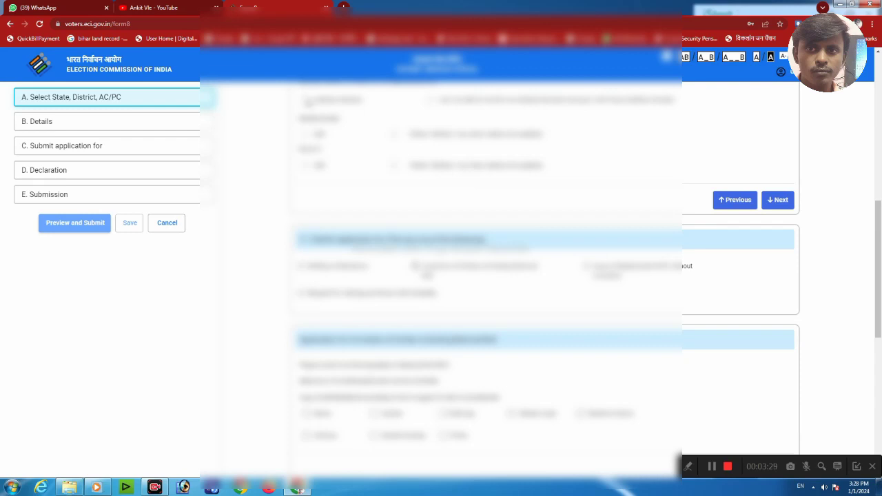
scroll(455, 193, up, 5)
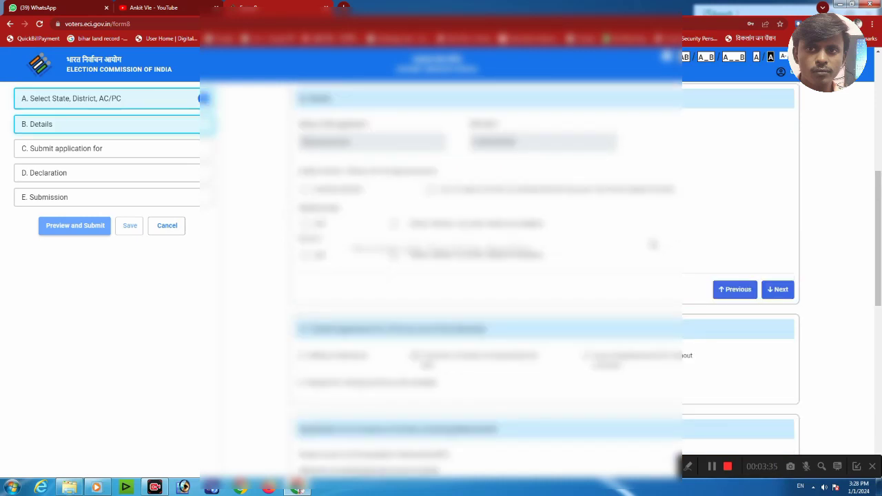
scroll(379, 151, down, 3)
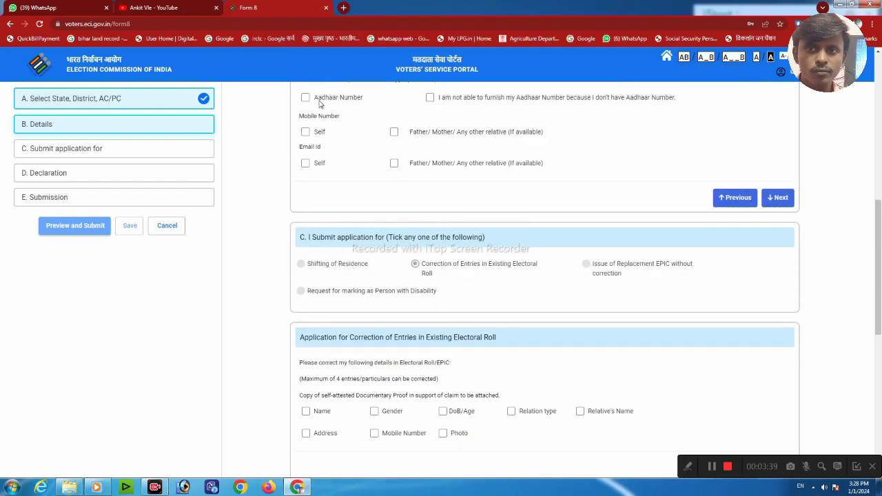
Step: Tick Aadhaar Number and Mobile Number 'Self', then fill the mobile number field
click(305, 99)
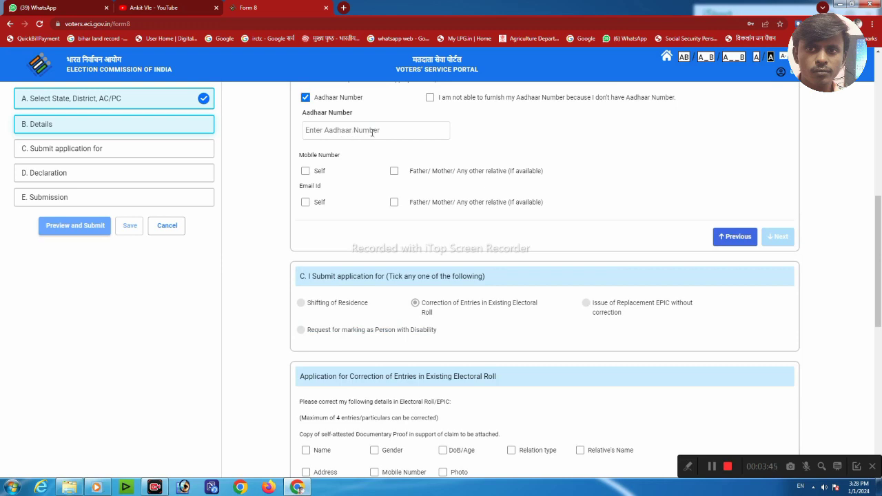
click(306, 172)
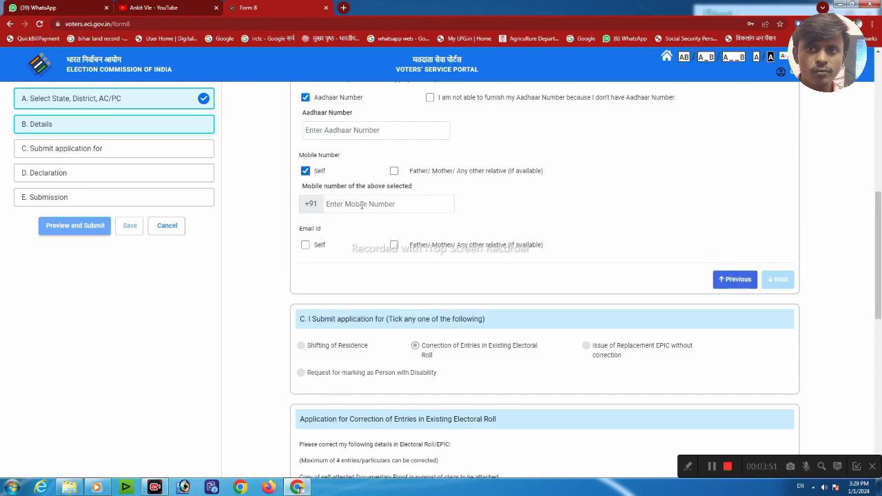
click(362, 204)
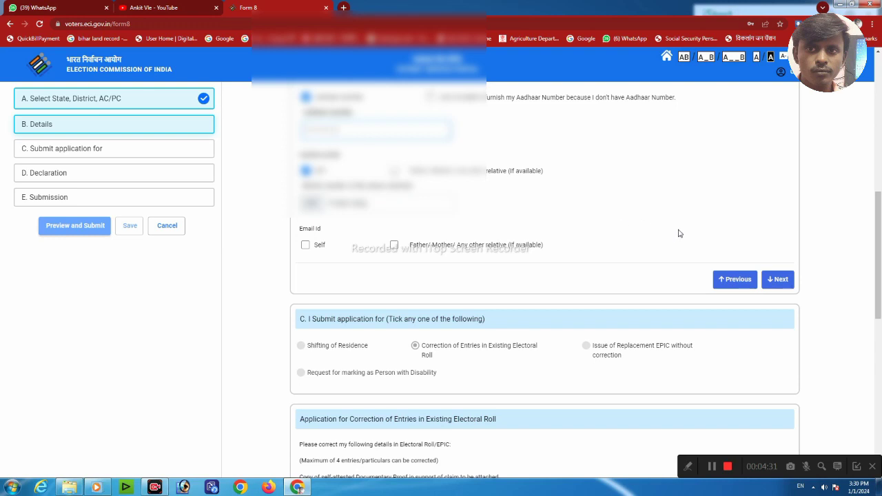
Step: Complete the Details section and tick DoB/Age and Relative's Name for correction
click(779, 280)
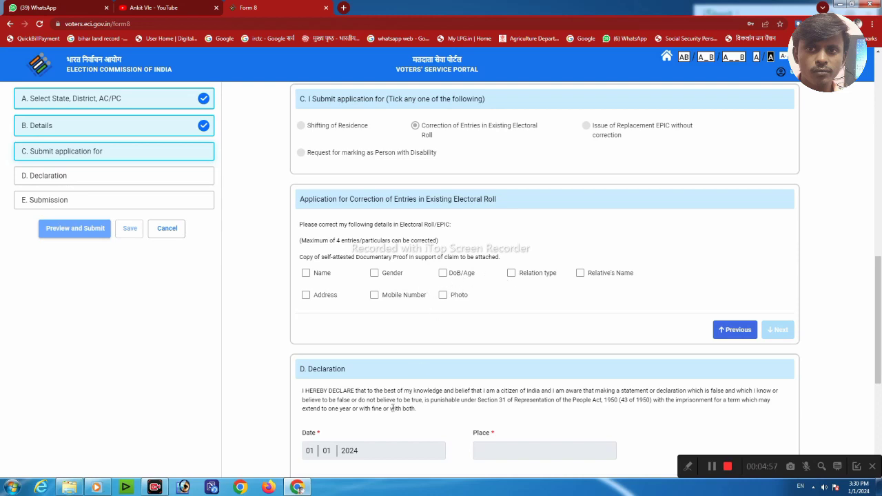
click(443, 274)
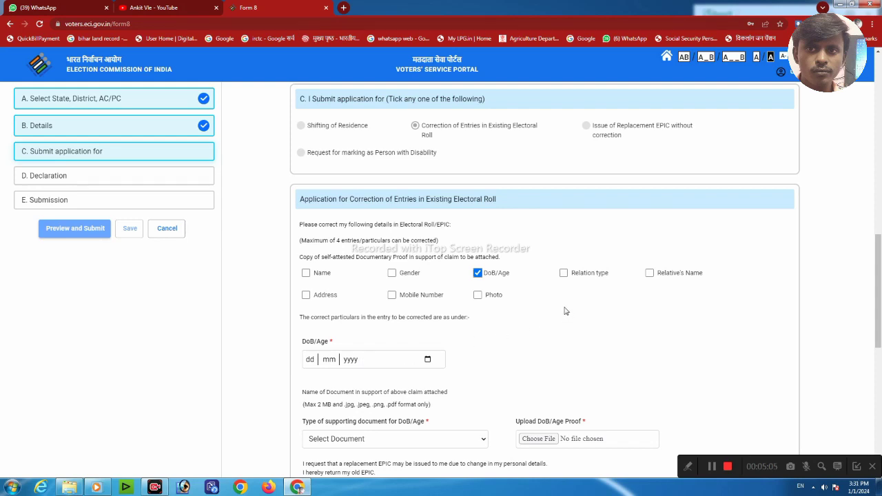
click(650, 273)
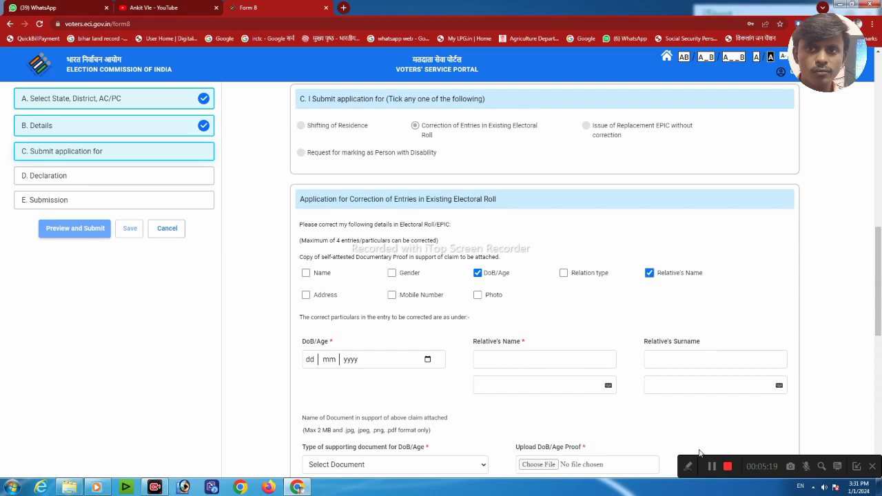
Step: Pick 01/01/1970 as the corrected date of birth in the calendar
scroll(711, 466, down, 1)
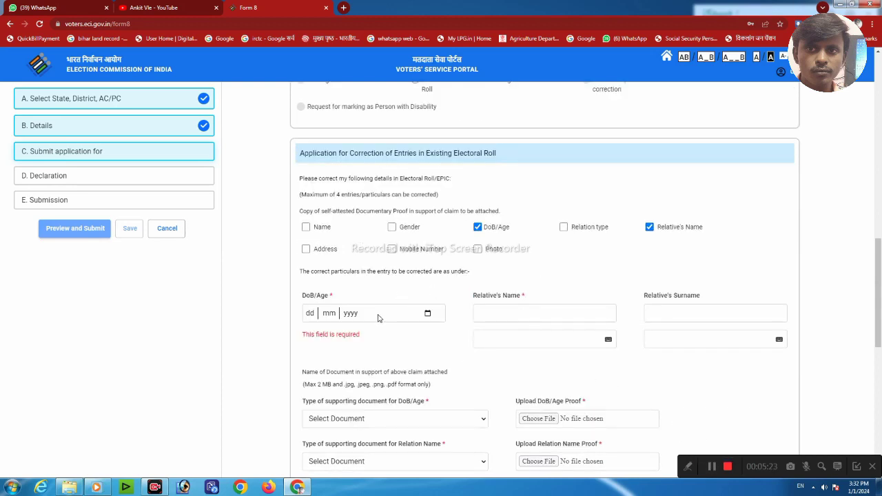
click(428, 314)
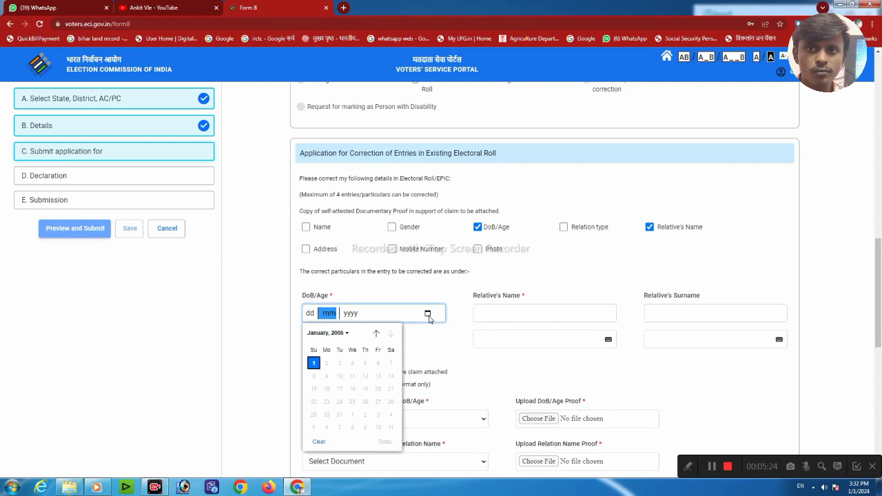
click(336, 336)
scroll(345, 366, up, 5)
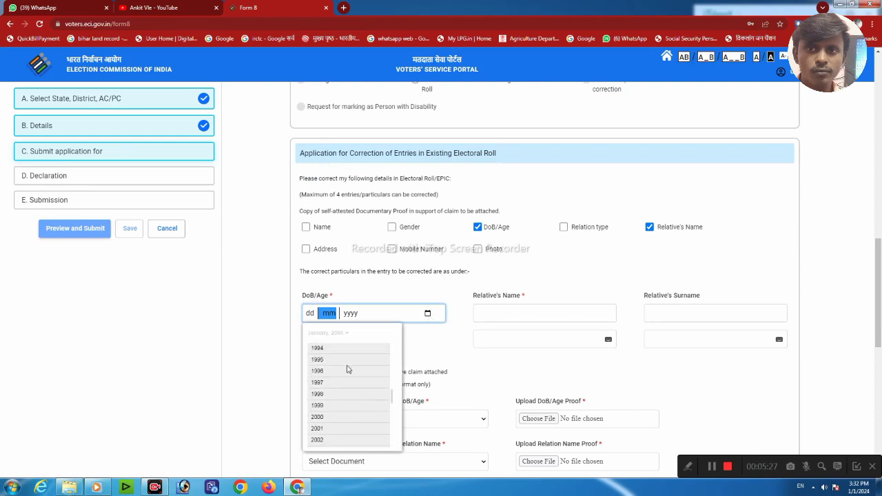
scroll(347, 372, up, 5)
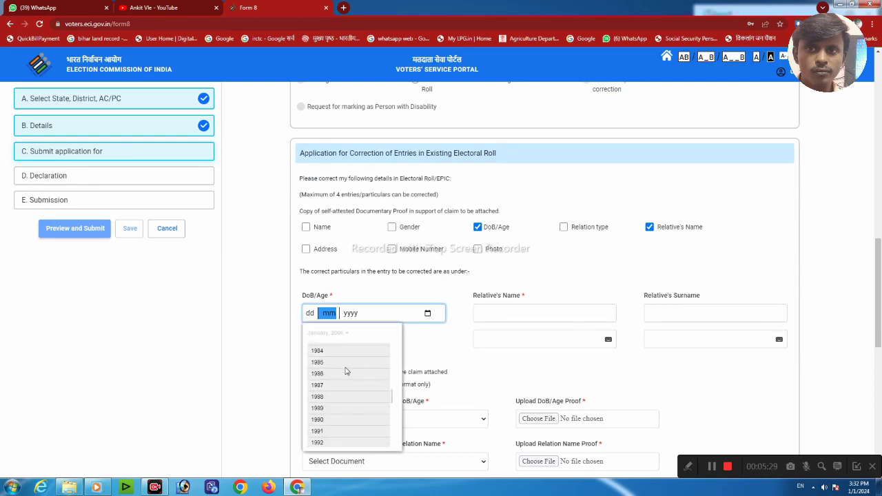
scroll(345, 372, up, 5)
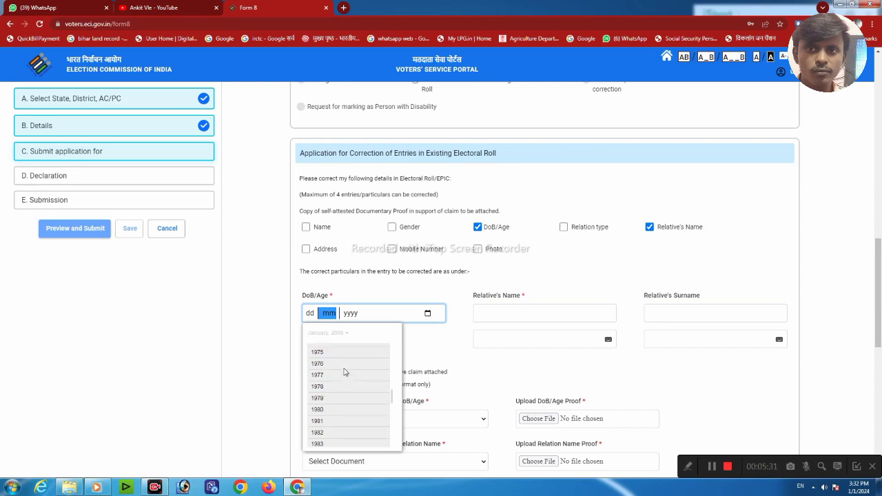
scroll(345, 372, up, 2)
click(333, 360)
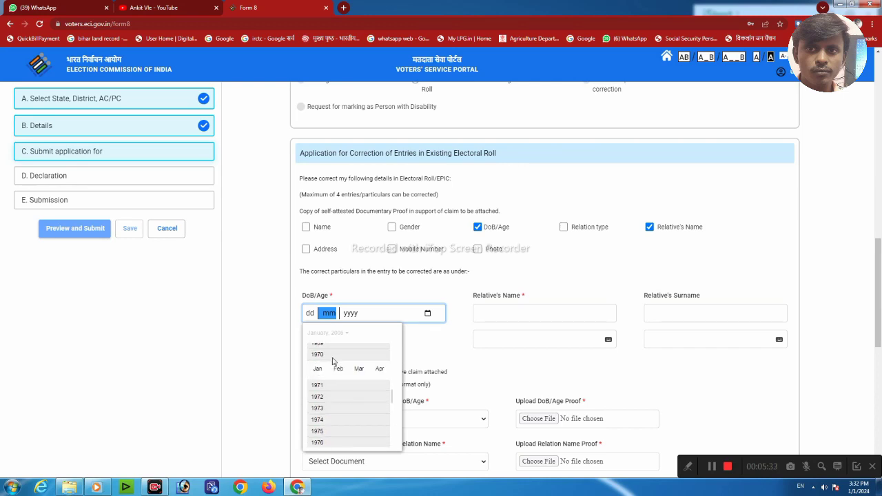
click(317, 363)
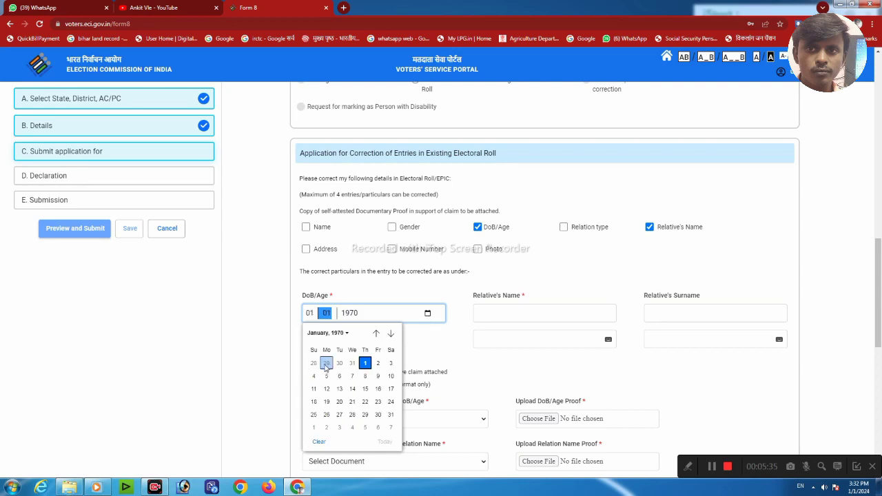
click(365, 363)
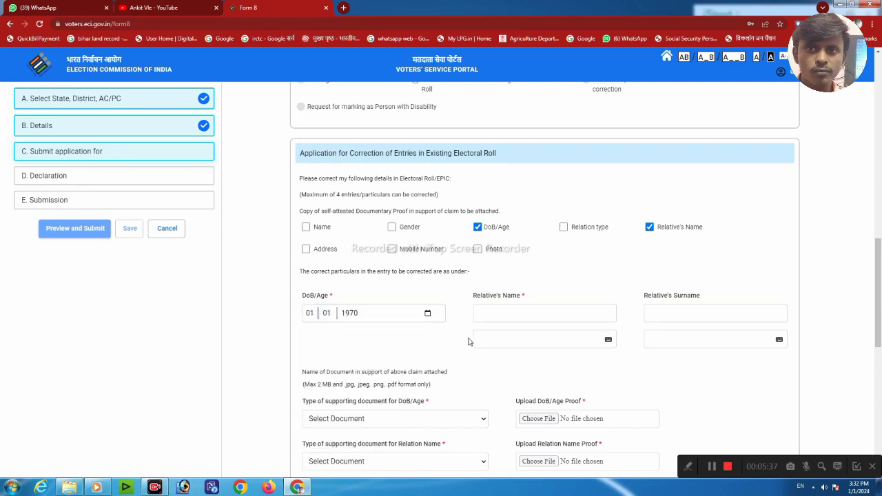
click(495, 315)
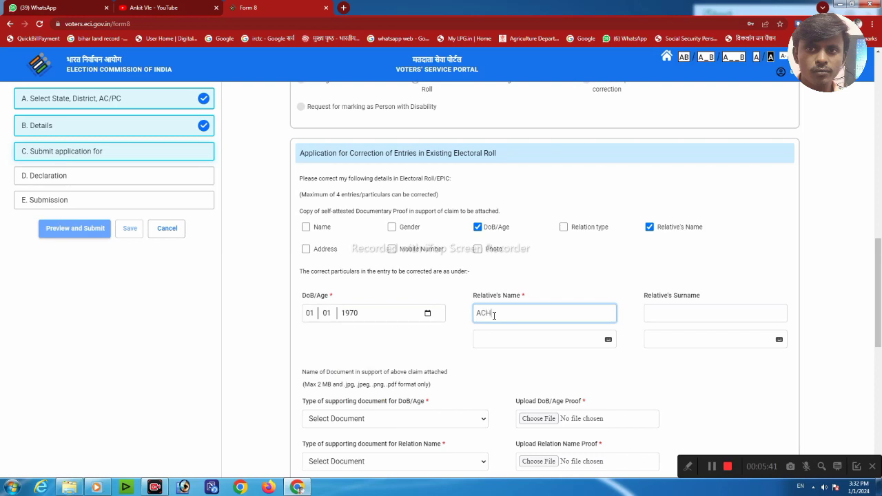
Step: Enter the relative's first name and surname with Hindi spellings, then confirm the name
text(ACHELAL)
key(Tab)
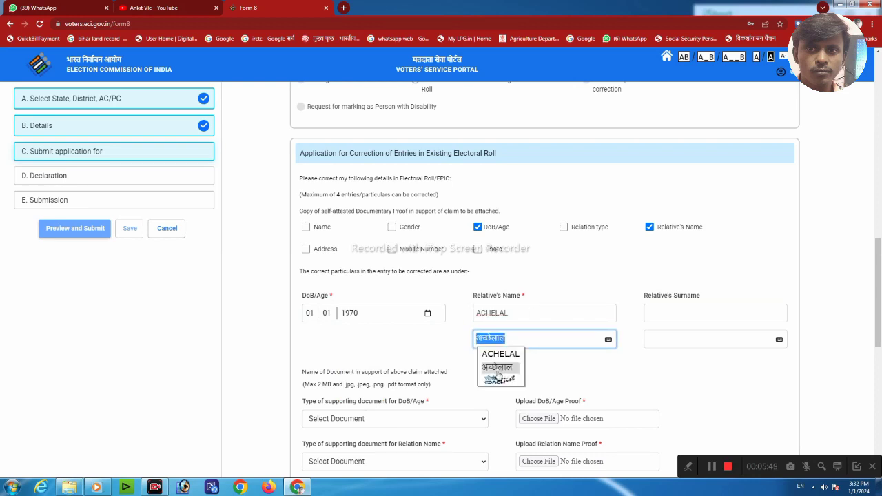
click(498, 370)
click(510, 362)
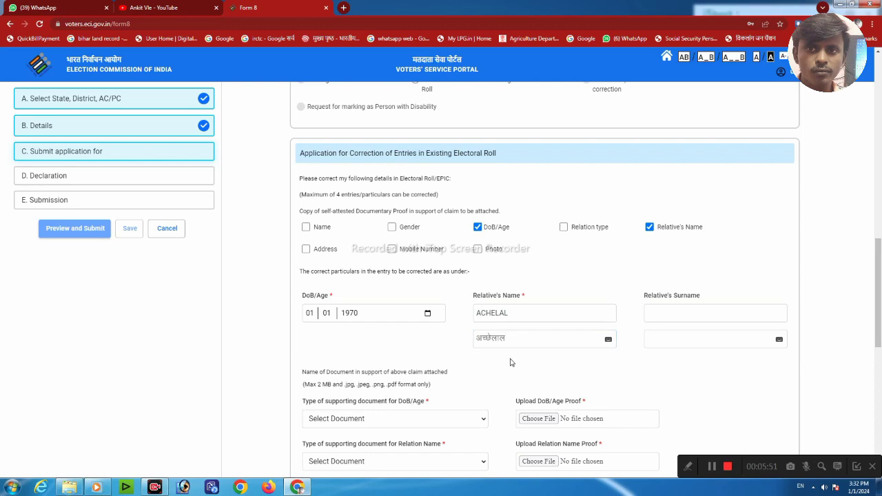
click(653, 314)
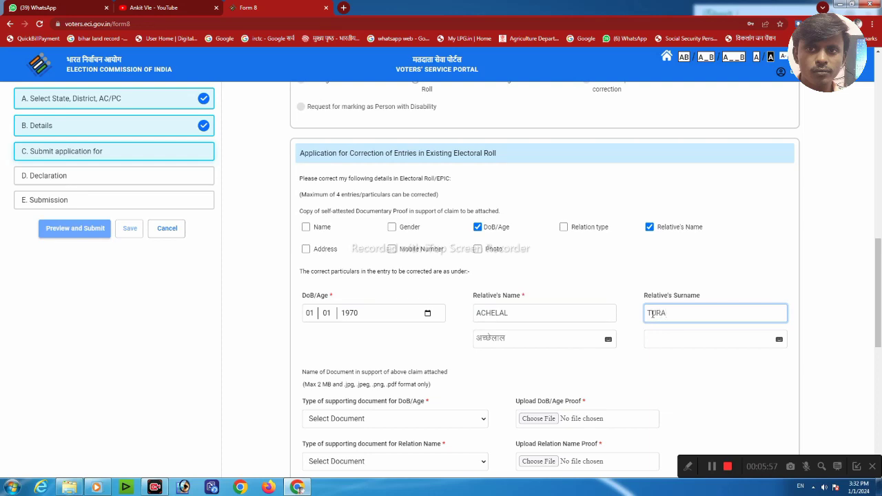
click(633, 289)
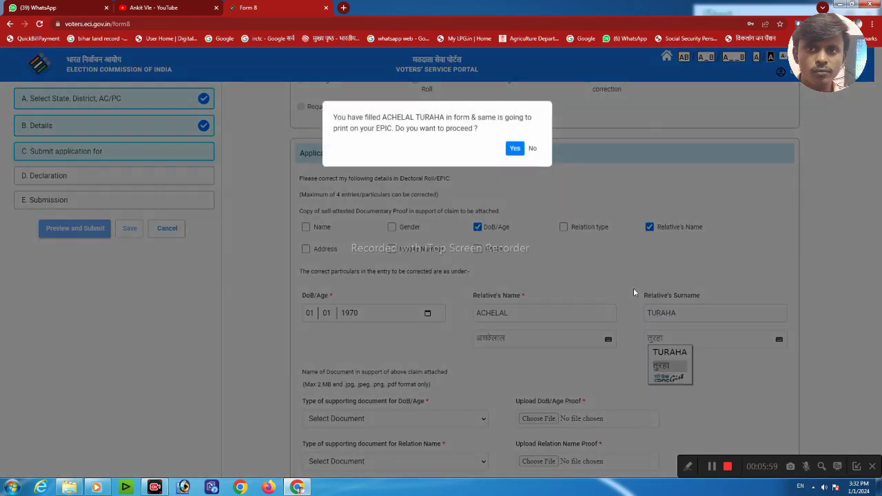
click(515, 154)
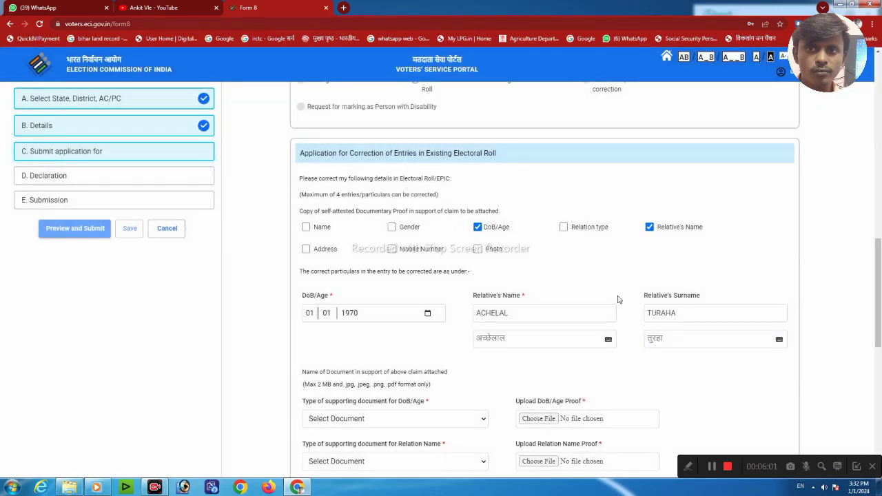
Step: Upload the Aadhaar Card image from the Desktop as the DoB/Age proof
scroll(624, 331, down, 3)
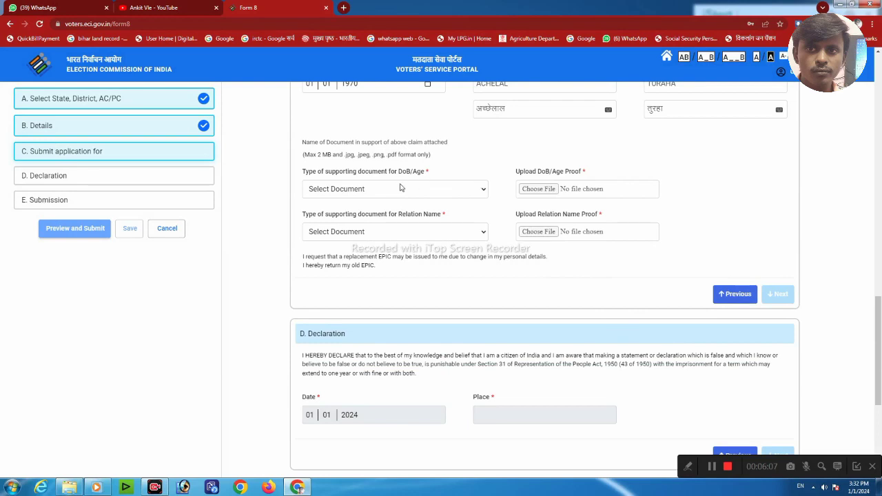
click(360, 196)
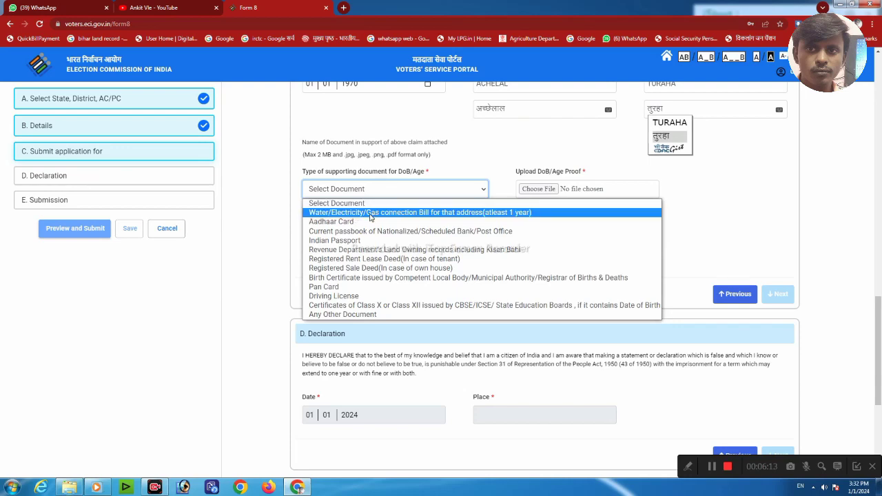
click(362, 222)
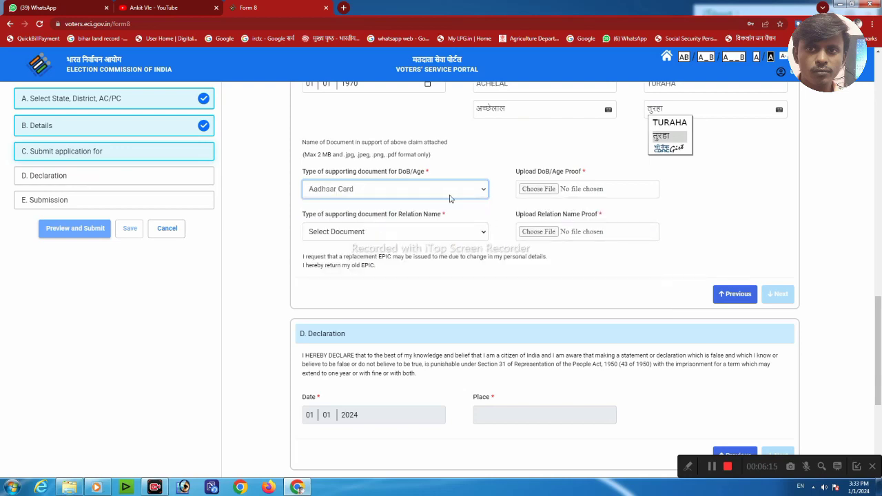
click(527, 193)
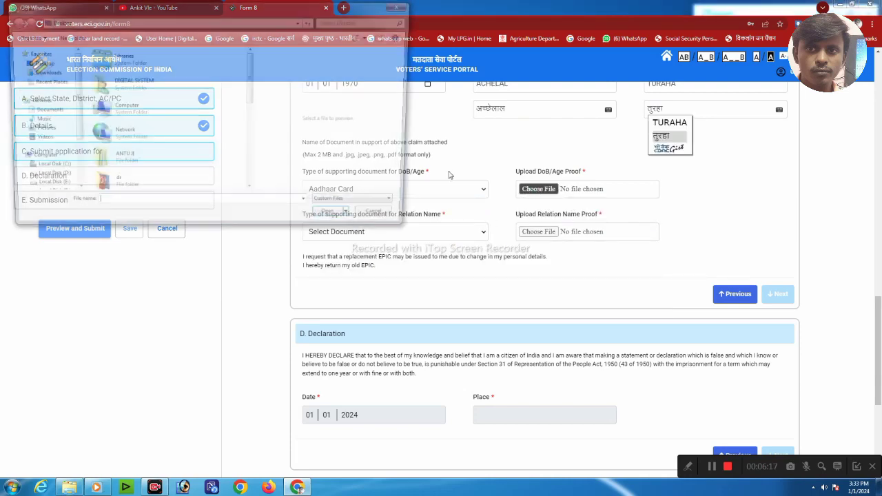
click(37, 63)
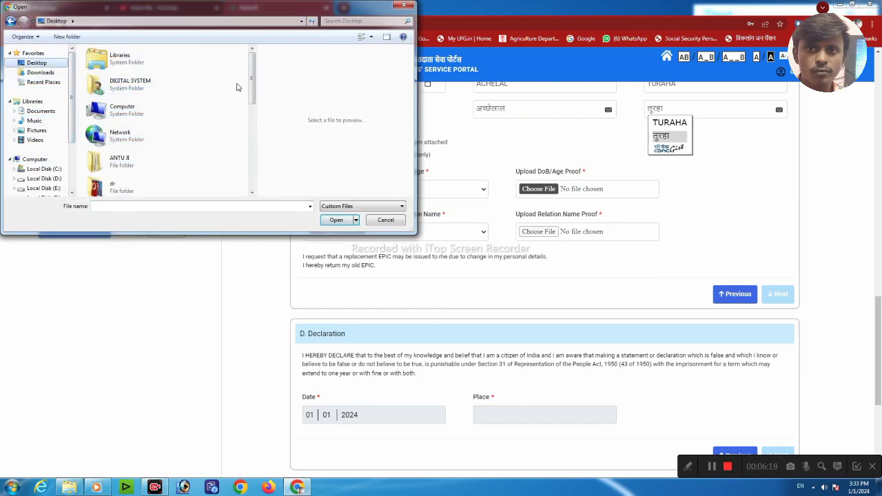
drag(254, 88, 250, 162)
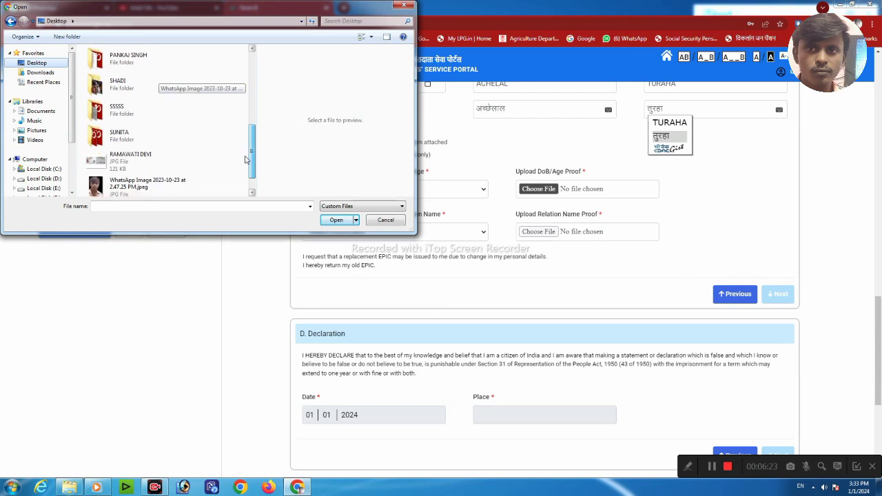
click(141, 157)
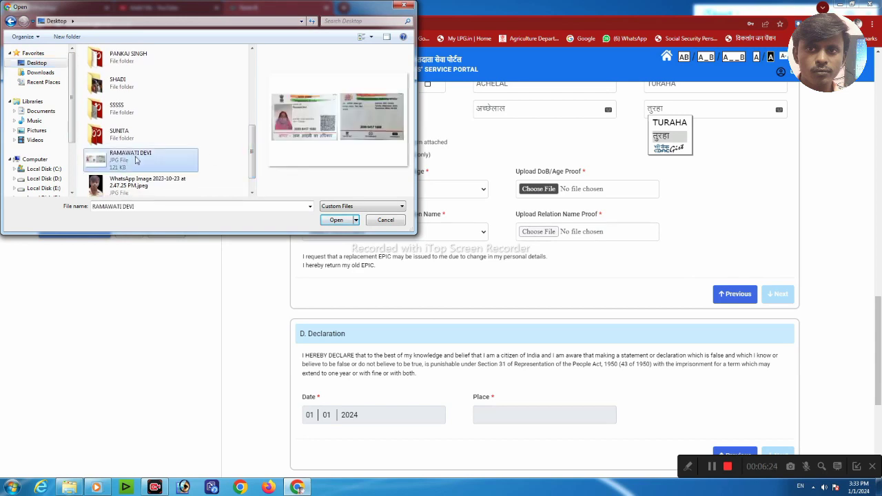
click(335, 219)
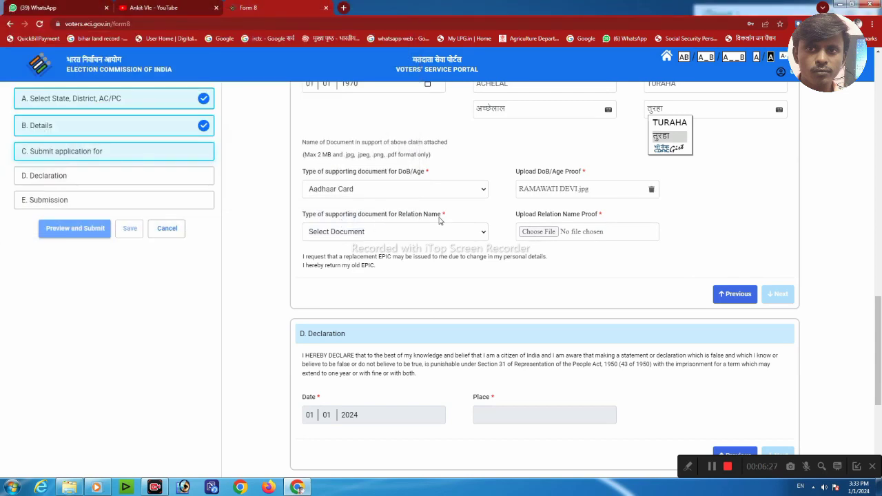
Step: Attach the same Aadhaar Card image as the relative's-name proof and continue to the Declaration
click(365, 243)
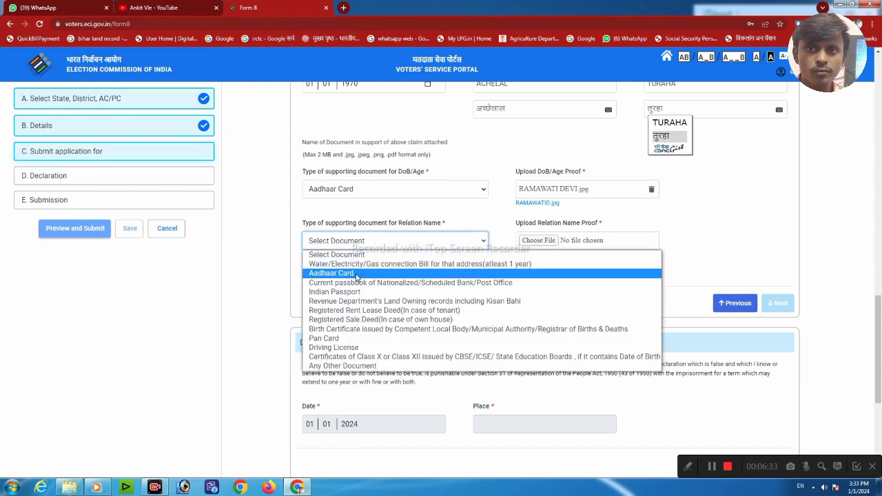
click(357, 276)
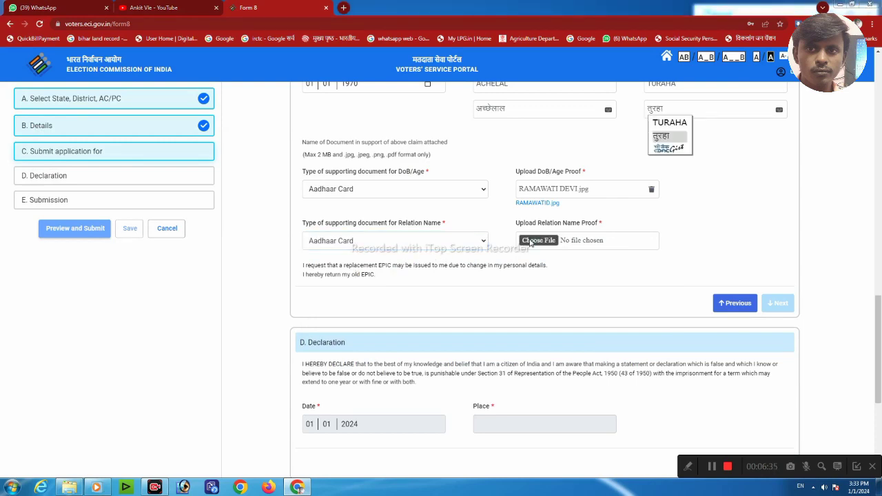
click(531, 242)
scroll(251, 154, down, 5)
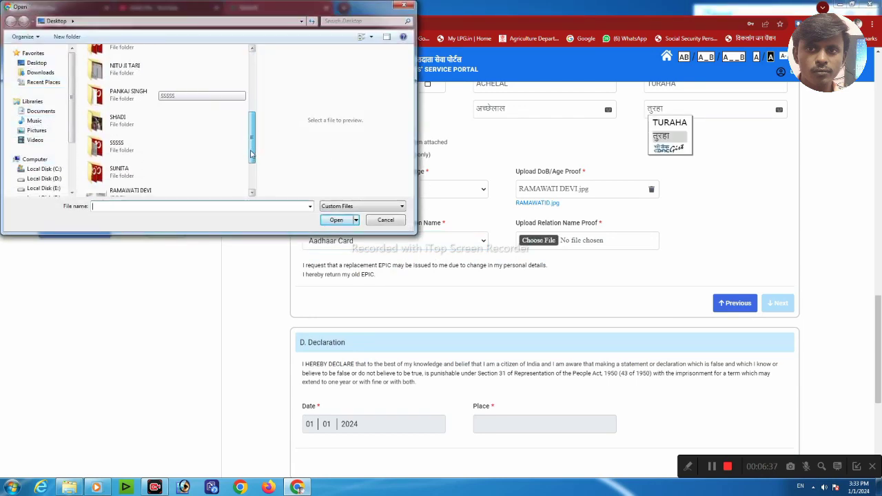
scroll(252, 155, down, 2)
click(194, 160)
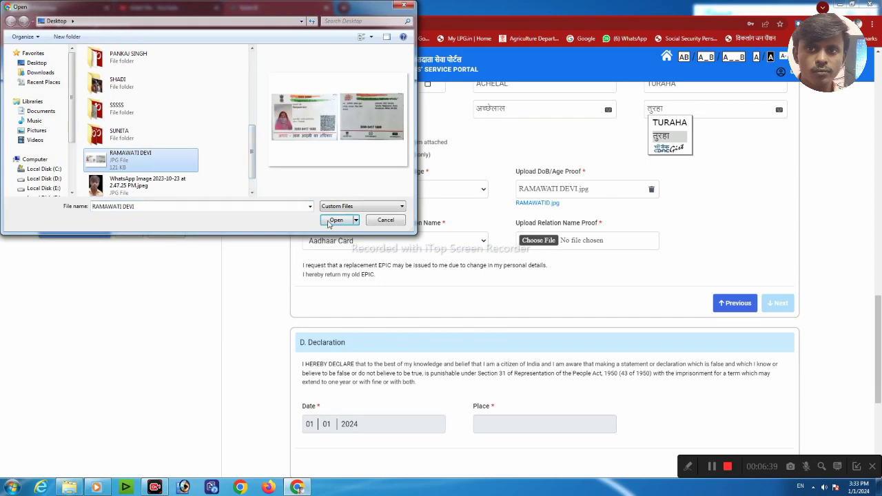
click(335, 220)
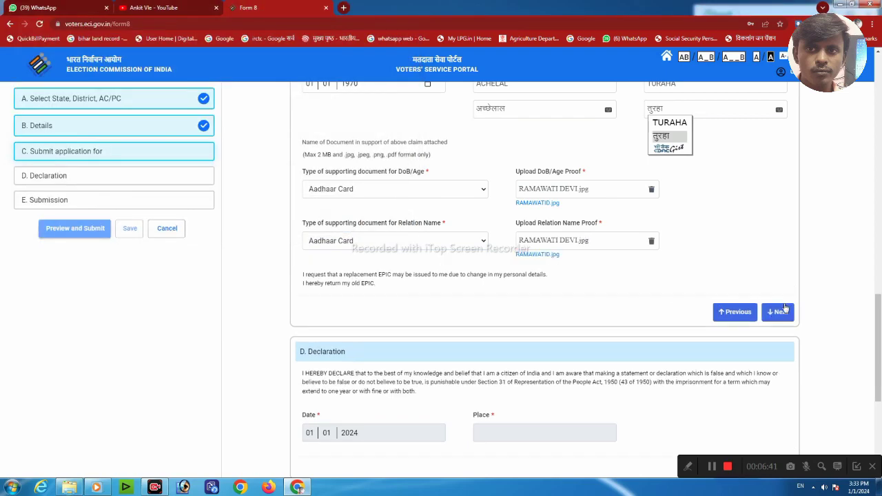
click(777, 312)
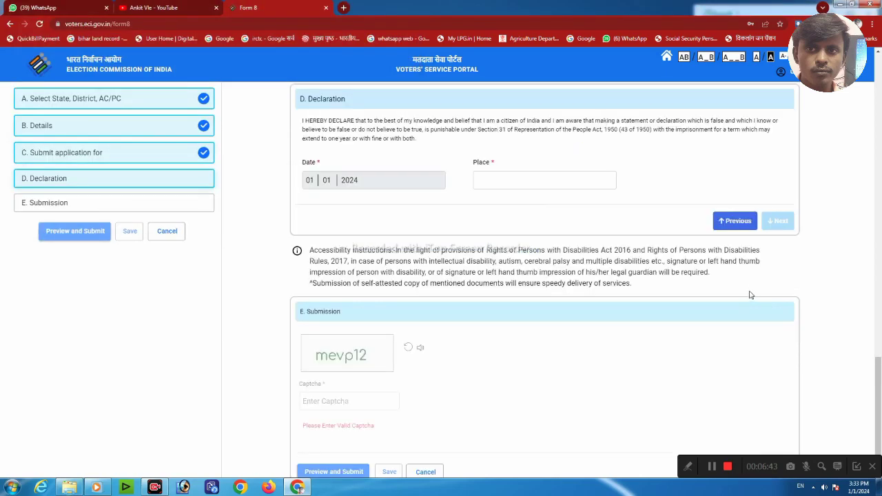
Step: Enter HASANPURA as the declaration place and complete the declaration
click(493, 182)
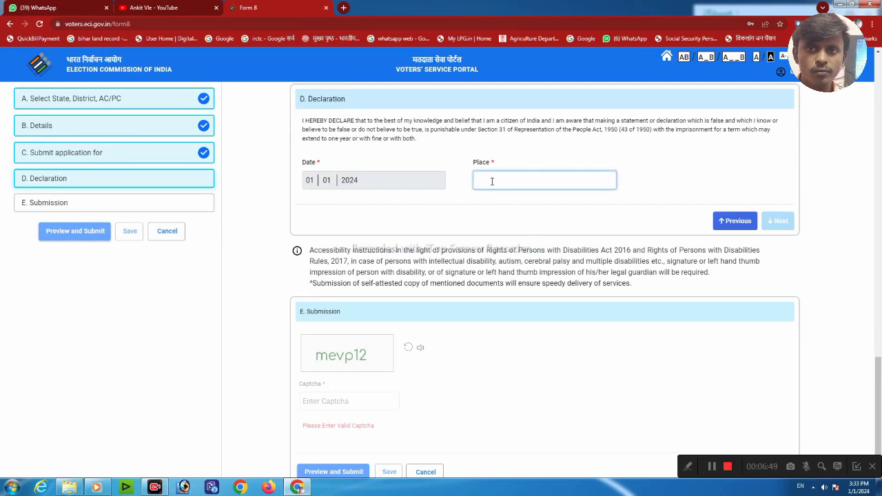
text(HASANPURA)
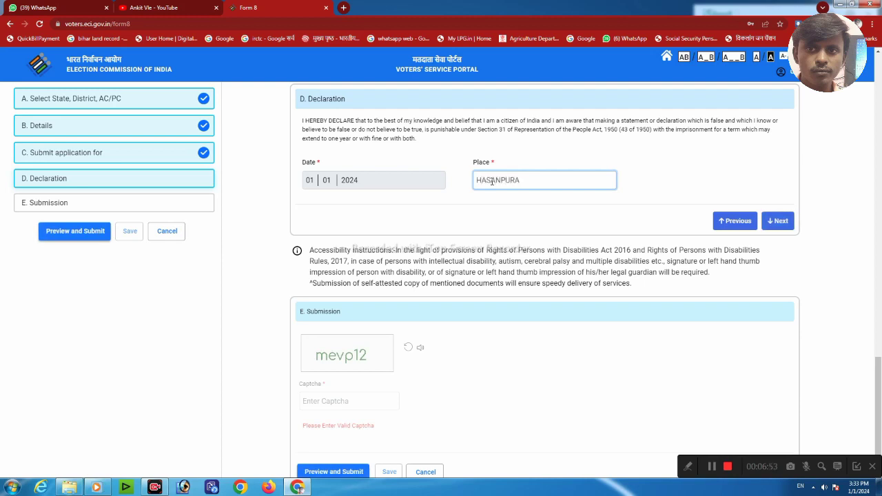
click(780, 222)
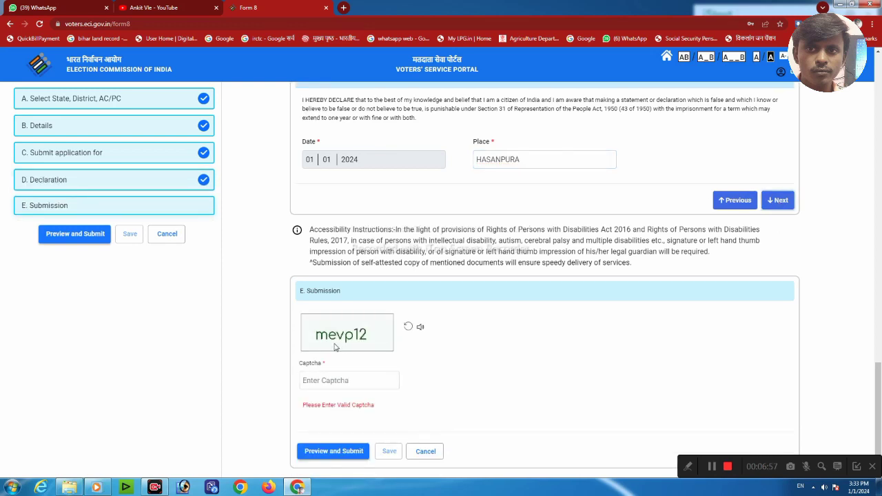
Step: Enter the captcha, attempt Preview, then retype the refreshed captcha
click(329, 384)
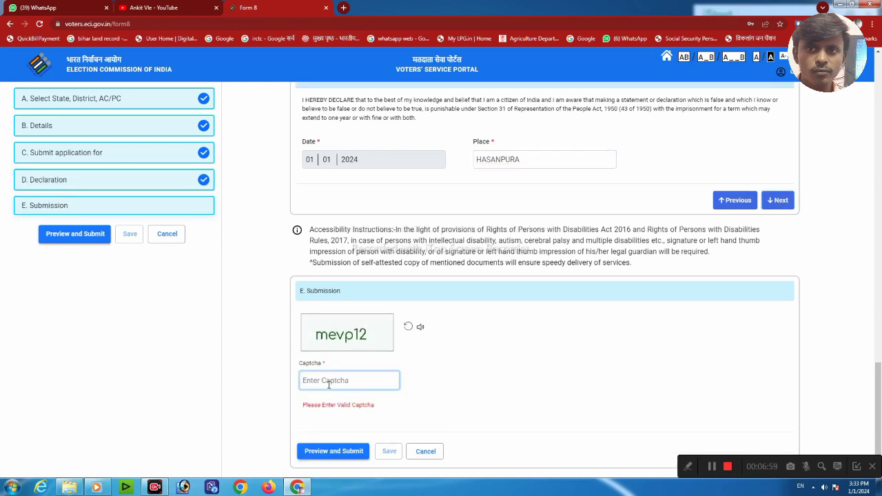
text(mevp12)
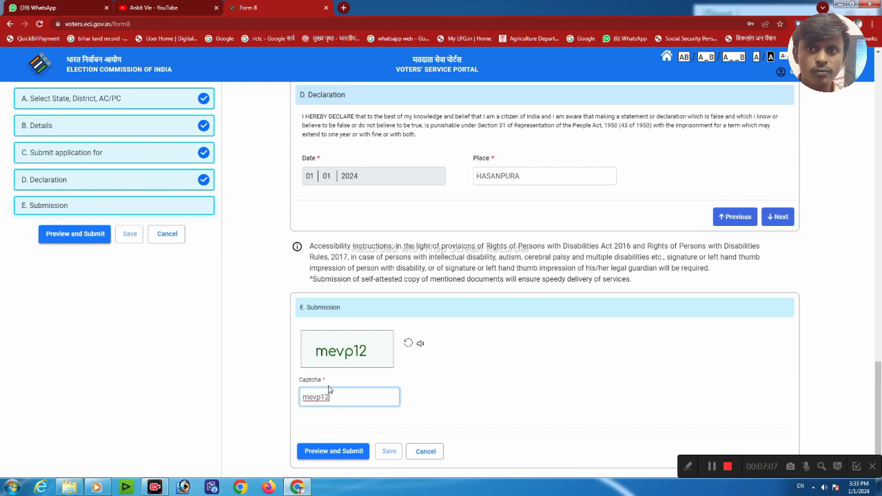
click(326, 453)
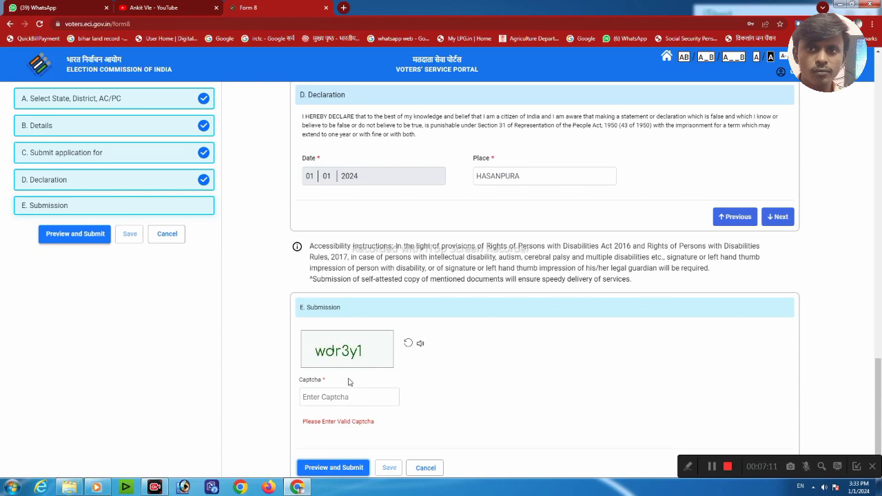
click(338, 397)
text(wdr3y1)
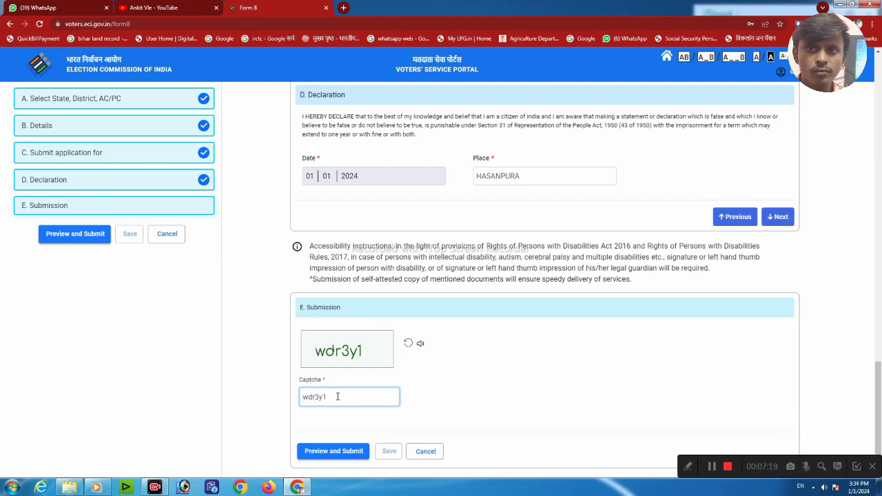
Step: Open the Form 8 preview and review the filled-in correction details down to the bottom
click(329, 452)
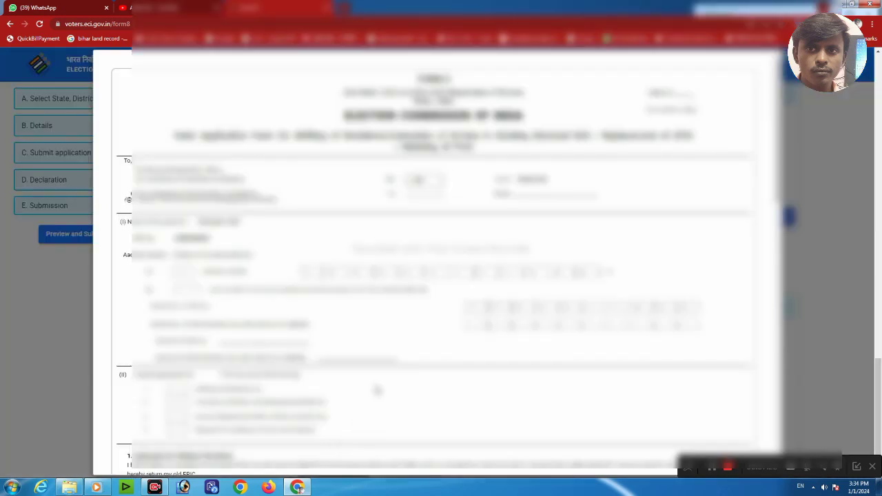
scroll(505, 177, down, 3)
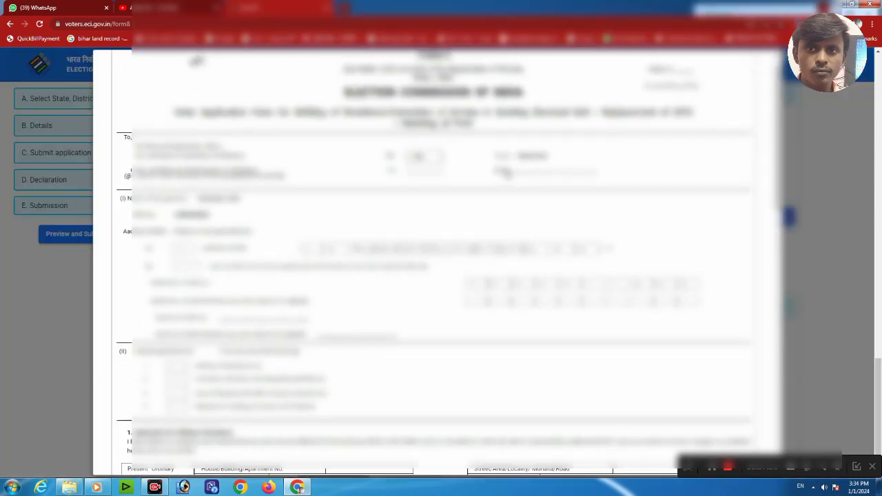
scroll(505, 175, down, 3)
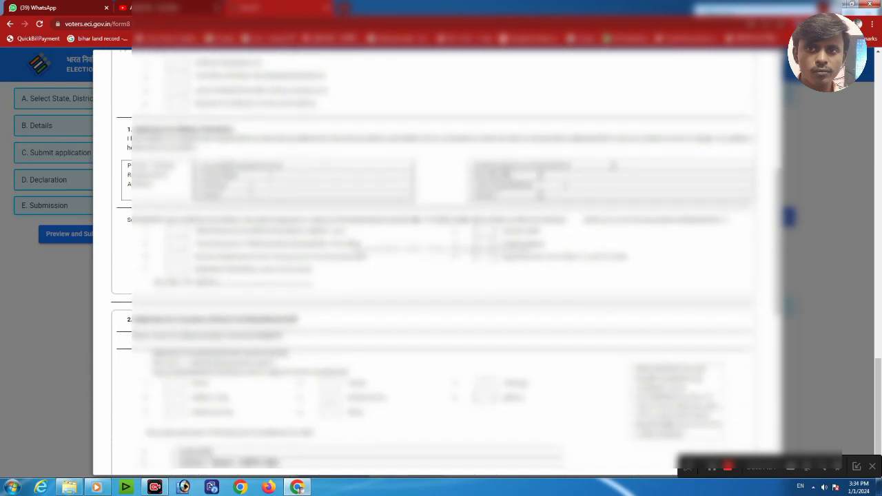
scroll(505, 176, down, 1)
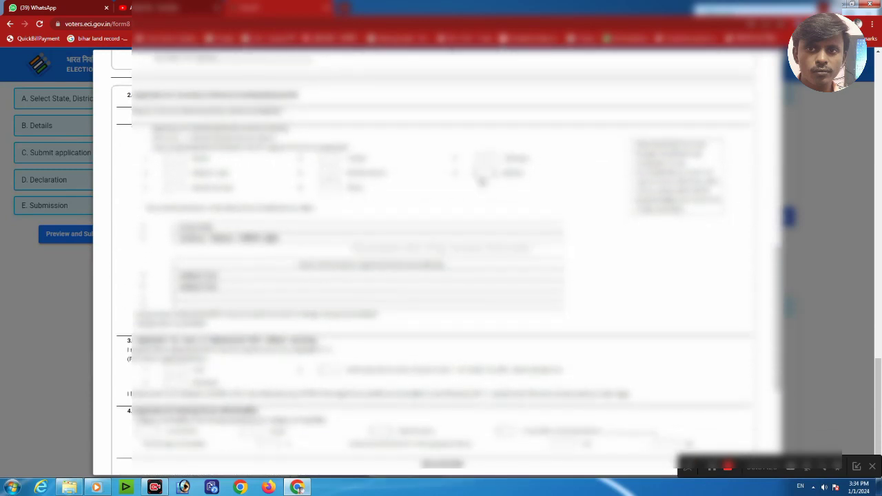
scroll(404, 199, down, 2)
scroll(404, 206, down, 1)
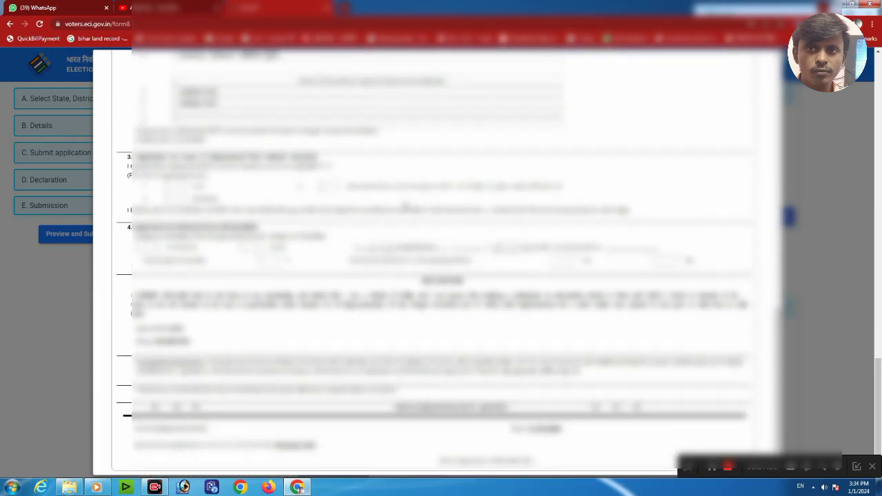
scroll(414, 214, down, 1)
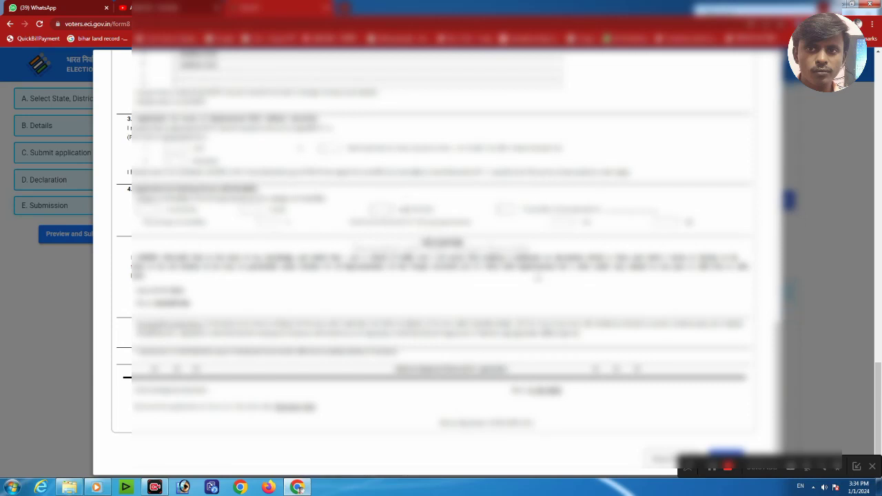